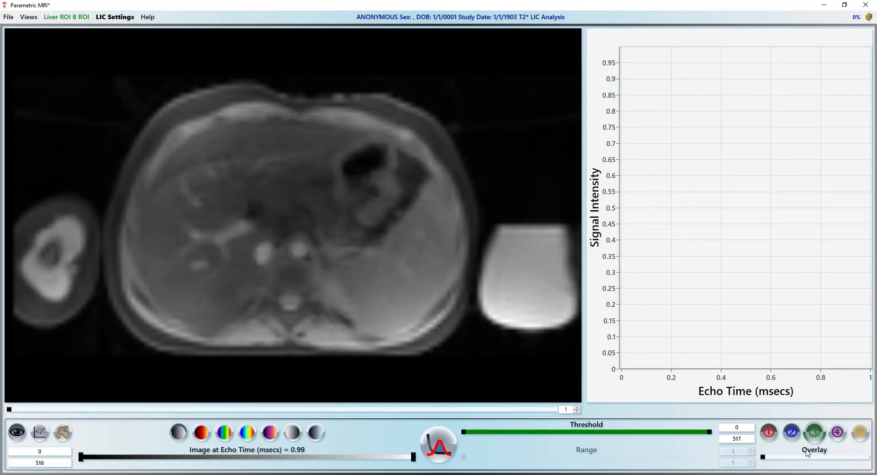
Raise the overlay opacity to show the liver ROIs on the image and open the Curves Page
left_click(809, 454)
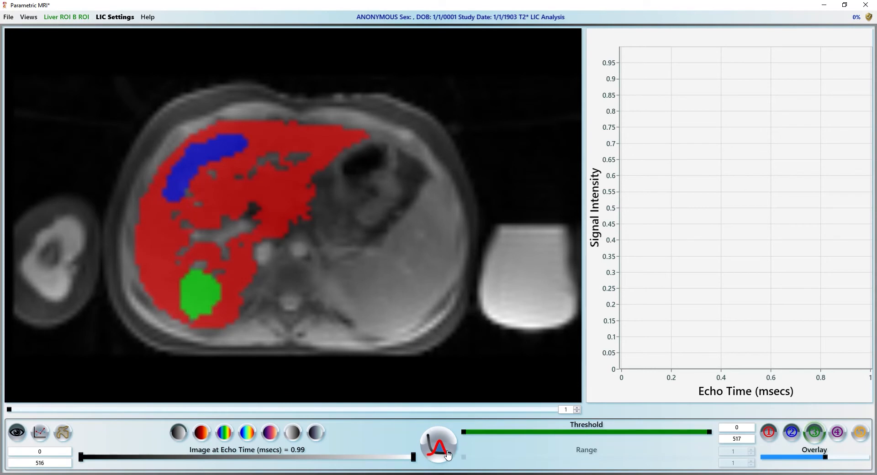
left_click(29, 17)
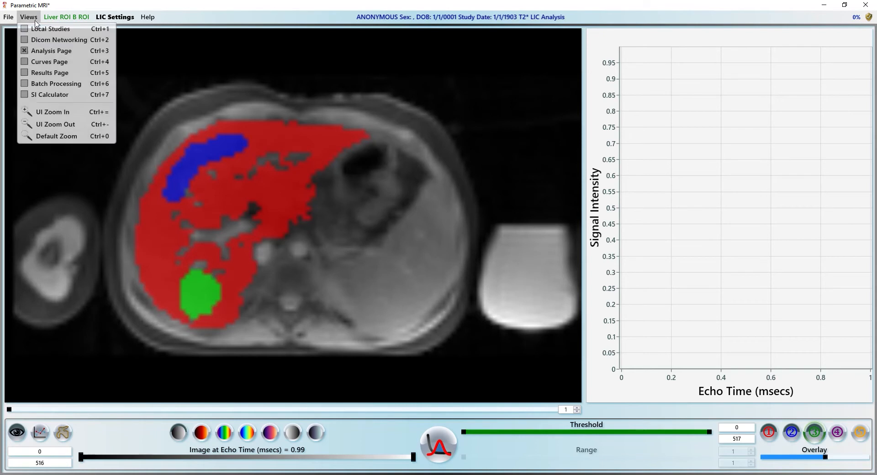
left_click(45, 63)
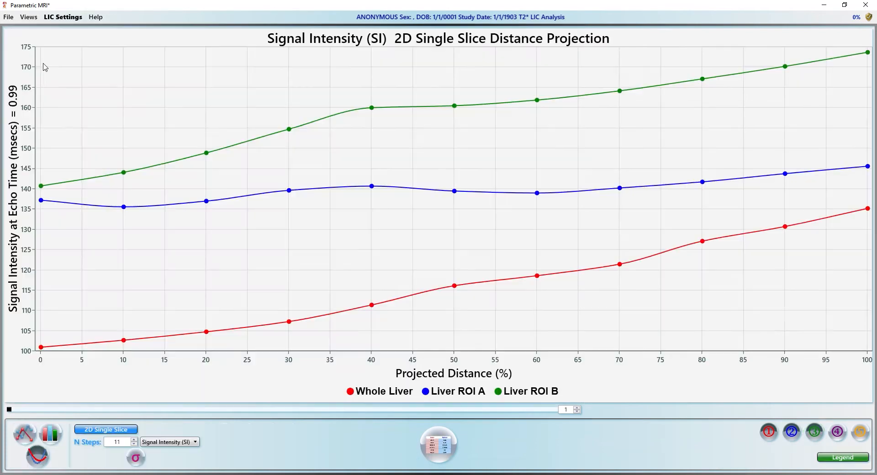
View the parametric curves, the histogram and the distance projection, and return to the parametric curves
left_click(27, 440)
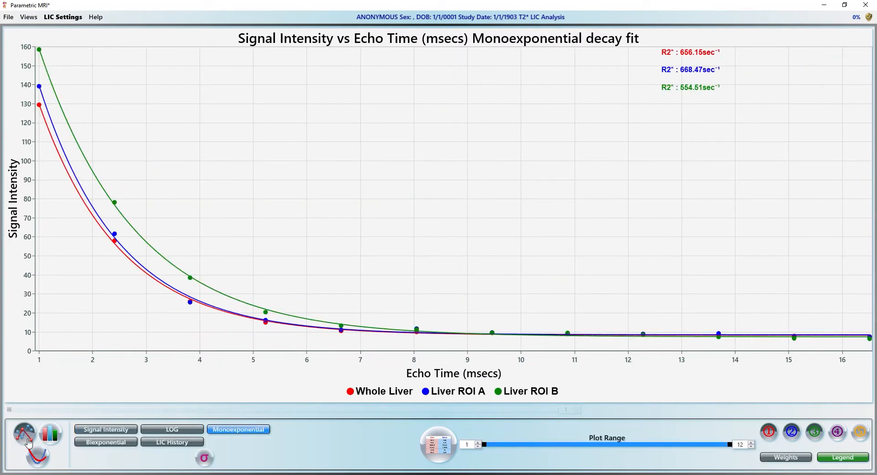
left_click(52, 437)
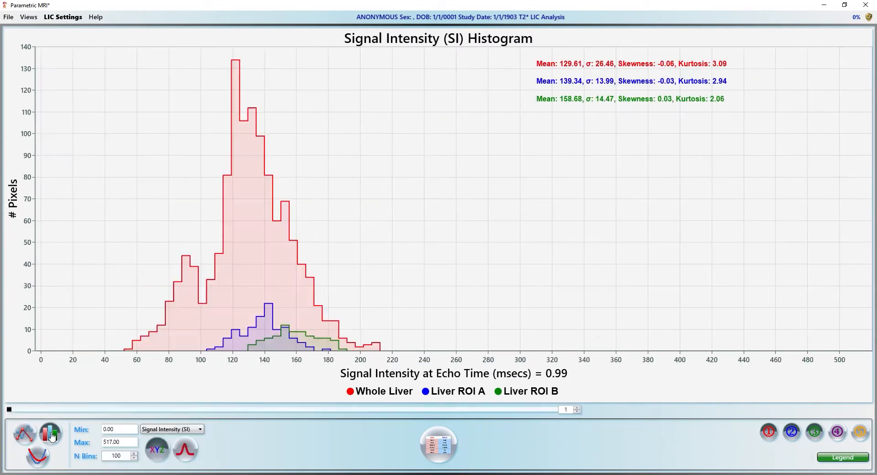
left_click(39, 463)
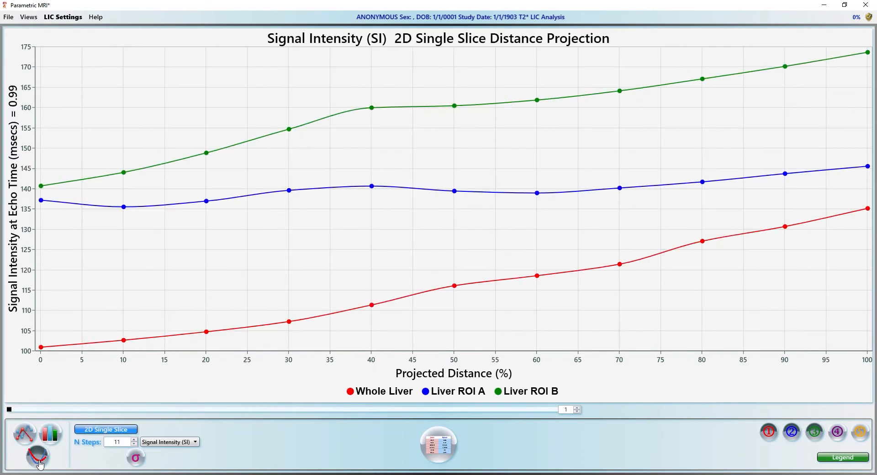
left_click(26, 439)
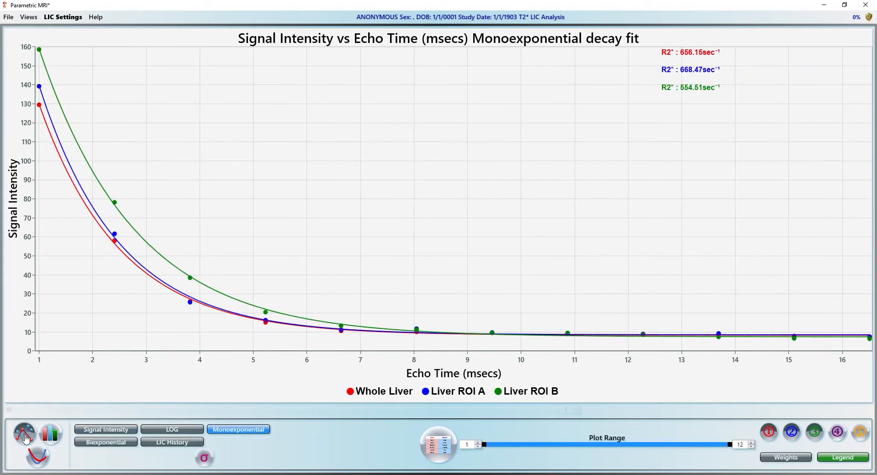
Compare the liver study's Signal Intensity, LOG, Monoexponential, Biexponential and LIC History plots
left_click(105, 431)
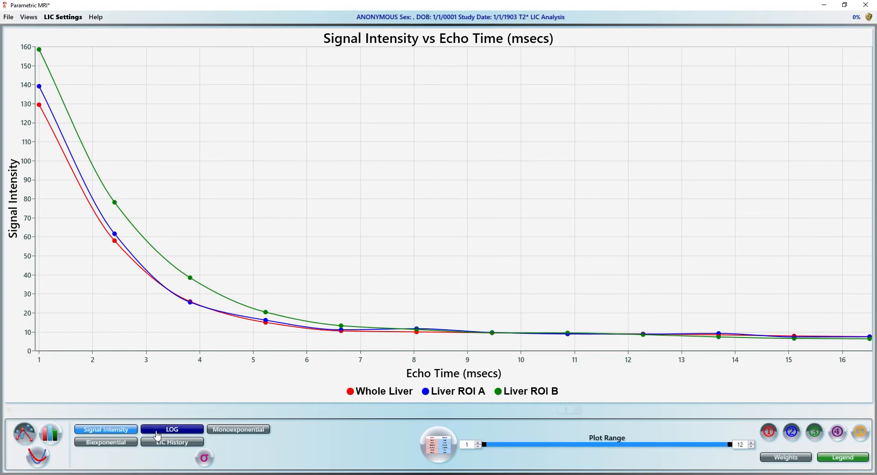
left_click(172, 430)
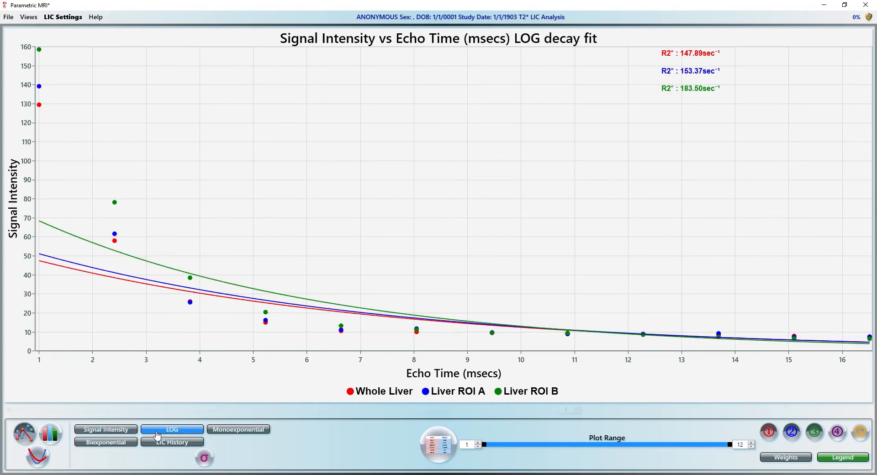
left_click(242, 431)
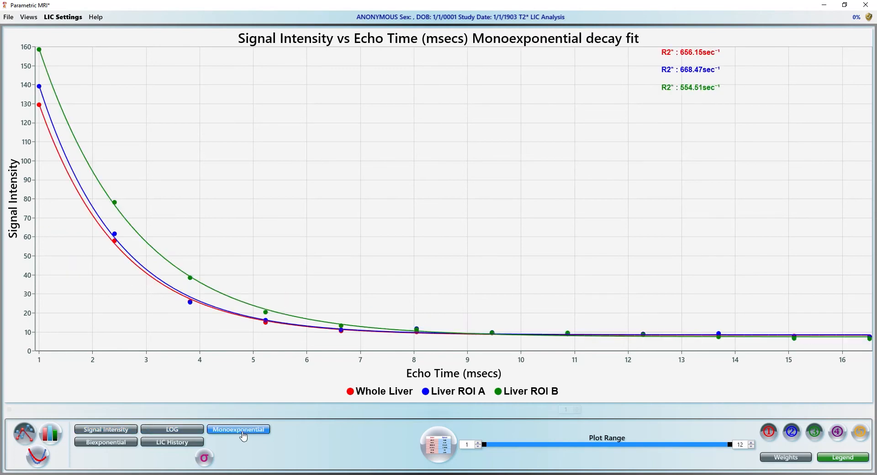
left_click(114, 445)
left_click(160, 447)
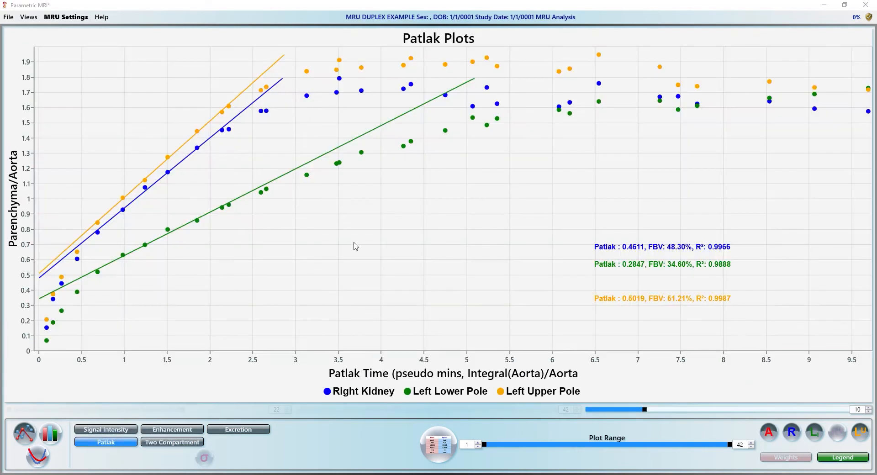
View the Enhancement and Patlak plots of the MRU duplex example study
left_click(161, 431)
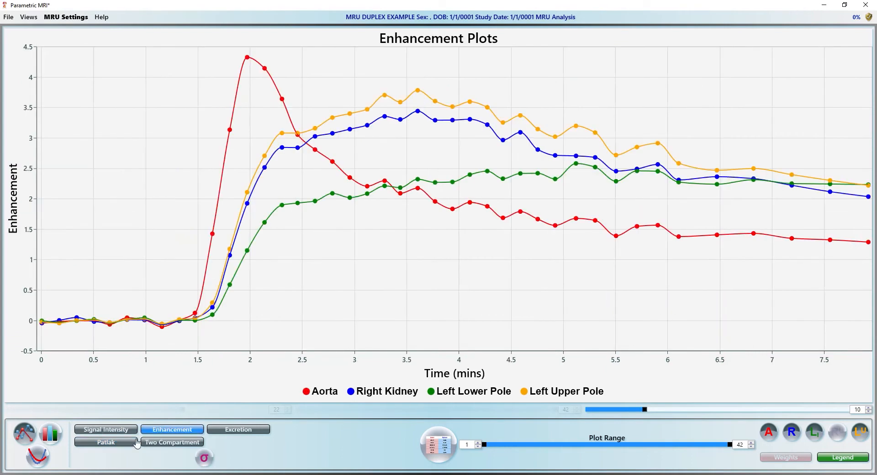
left_click(114, 443)
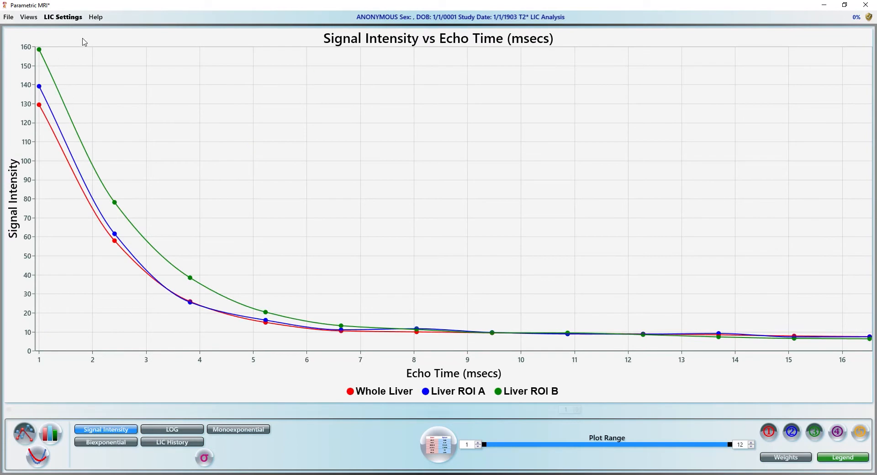
Open the user manual and go to section 11.5 Parametric Curves under Liver Iron Concentration (LIC) T2*
left_click(94, 19)
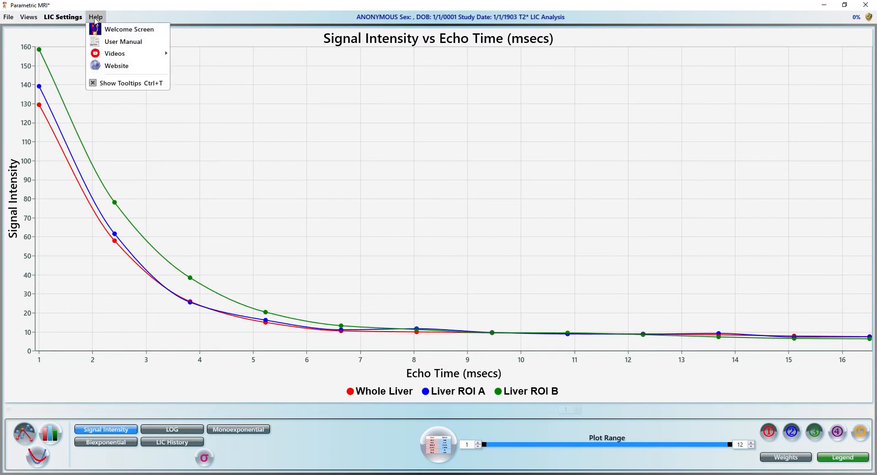
left_click(109, 43)
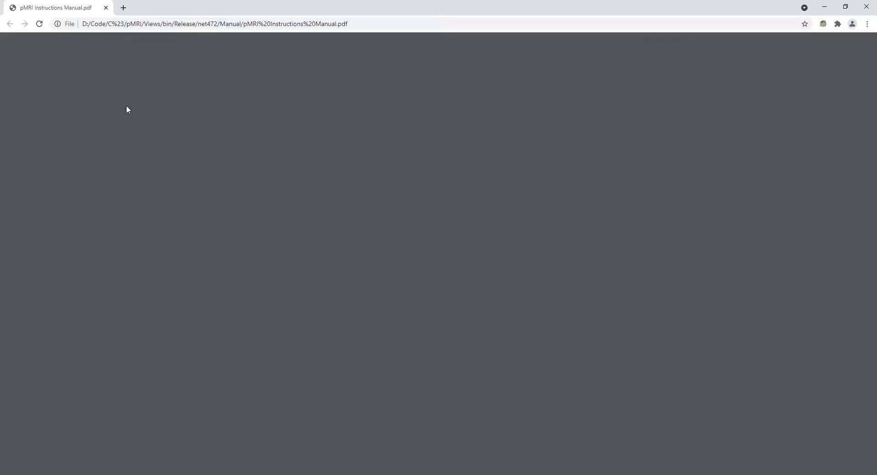
scroll(363, 297, "down", 20)
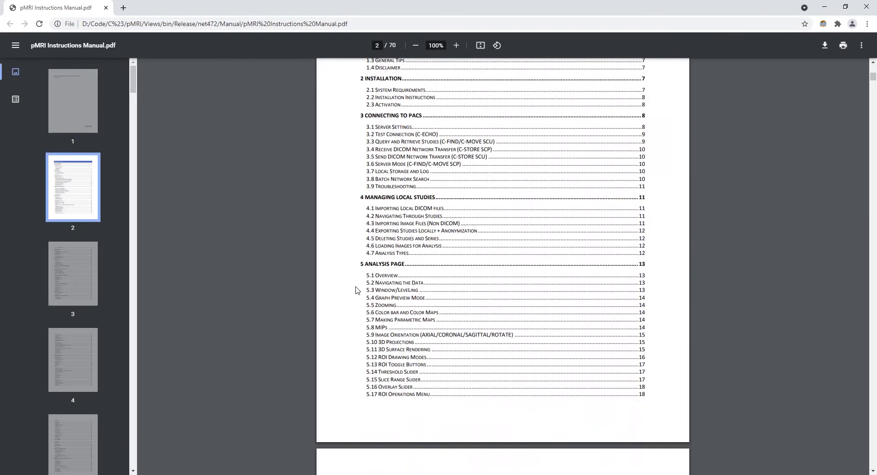
scroll(357, 290, "down", 5)
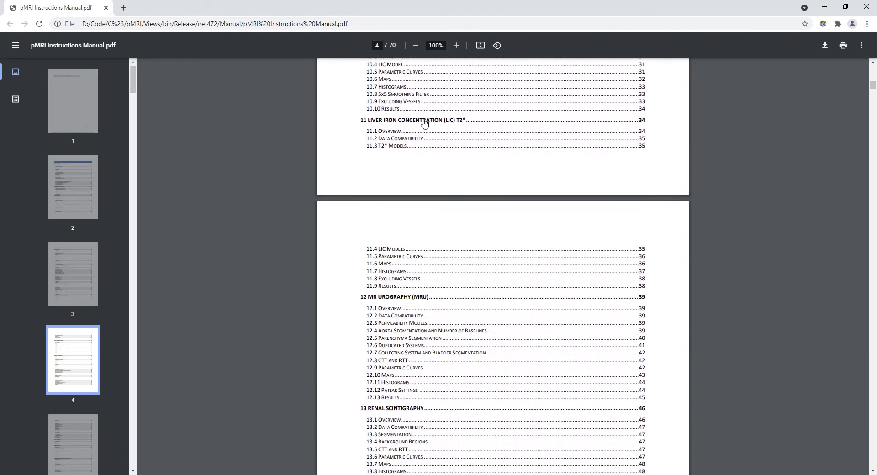
left_click(390, 256)
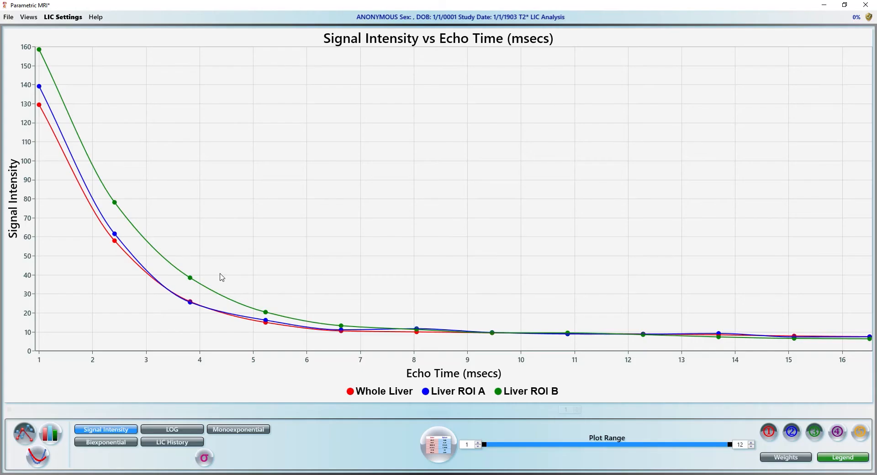
Show the standard deviation bands around the signal intensity curves and hide them again
left_click(204, 458)
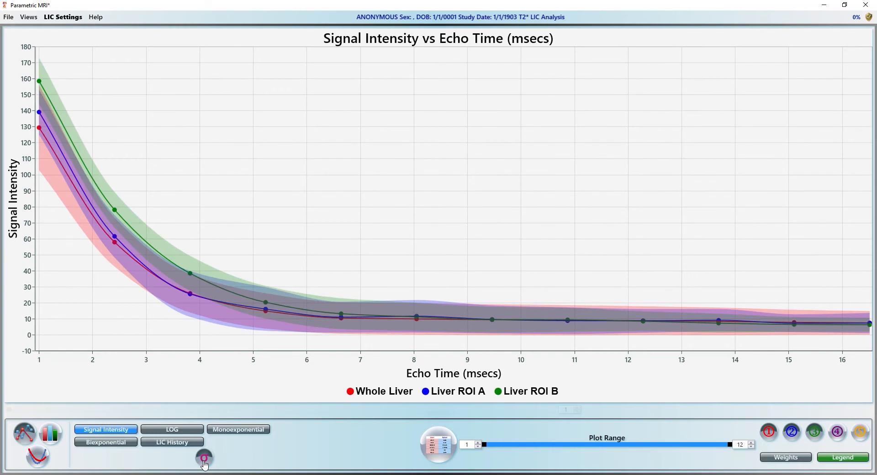
left_click(205, 460)
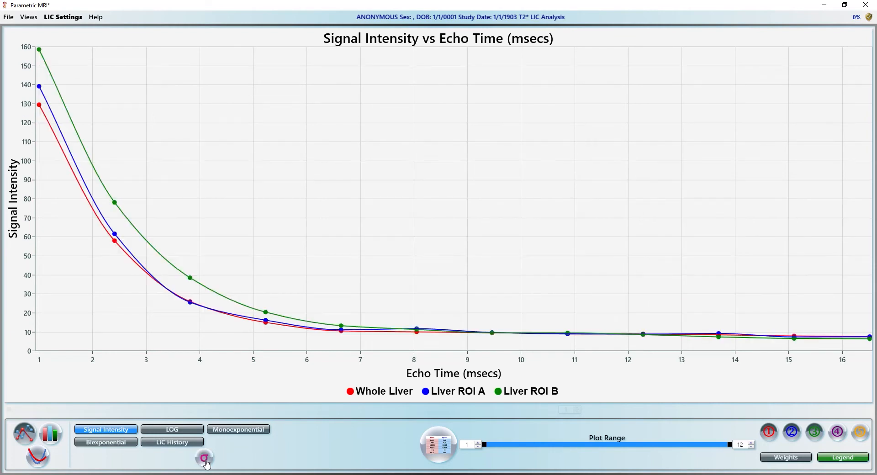
Hide the Whole Liver and Liver ROI B curves, leaving only Liver ROI A, and show them again
left_click_drag(730, 445, 748, 456)
left_click(770, 432)
left_click(818, 437)
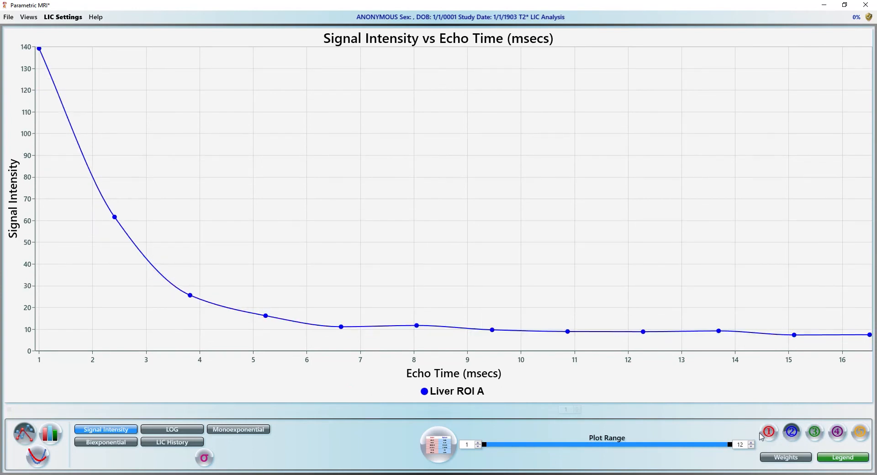
left_click(815, 434)
left_click(769, 434)
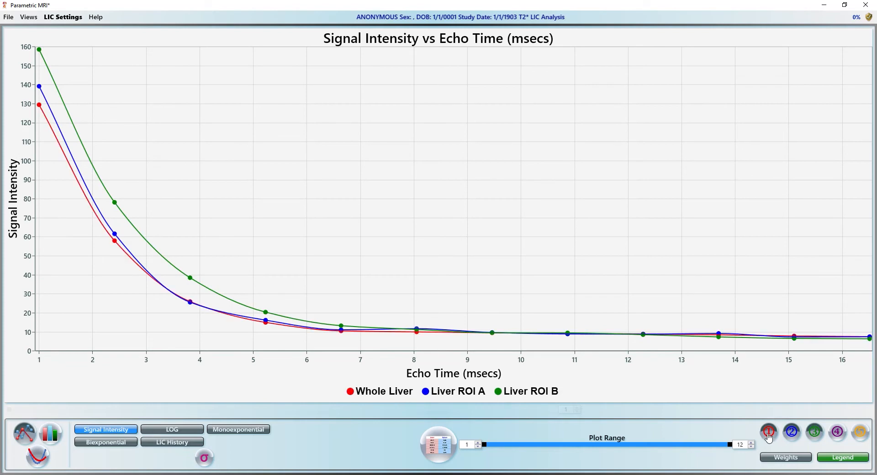
Display the LOG decay fit and exclude echo time points 4 to 12 from it through the weights
left_click(786, 459)
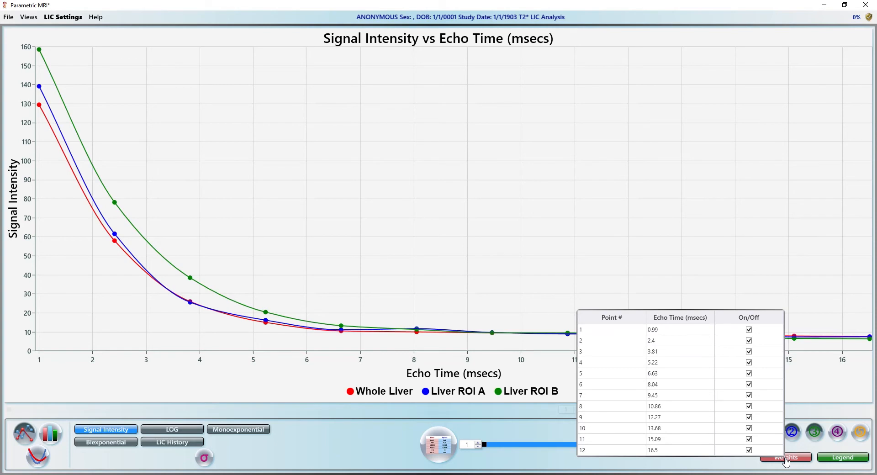
left_click(173, 429)
left_click(785, 457)
left_click(752, 447)
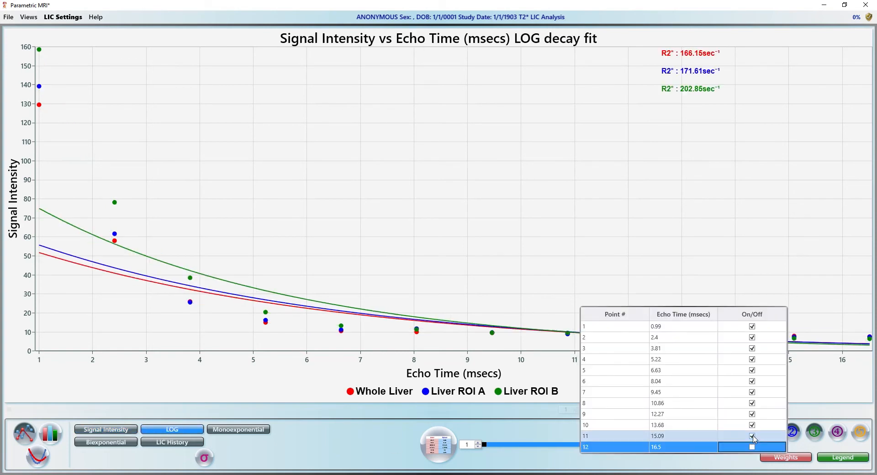
left_click(752, 436)
left_click(752, 425)
left_click(753, 414)
left_click(753, 403)
left_click(752, 392)
left_click(752, 381)
left_click(752, 370)
left_click(752, 359)
left_click(497, 186)
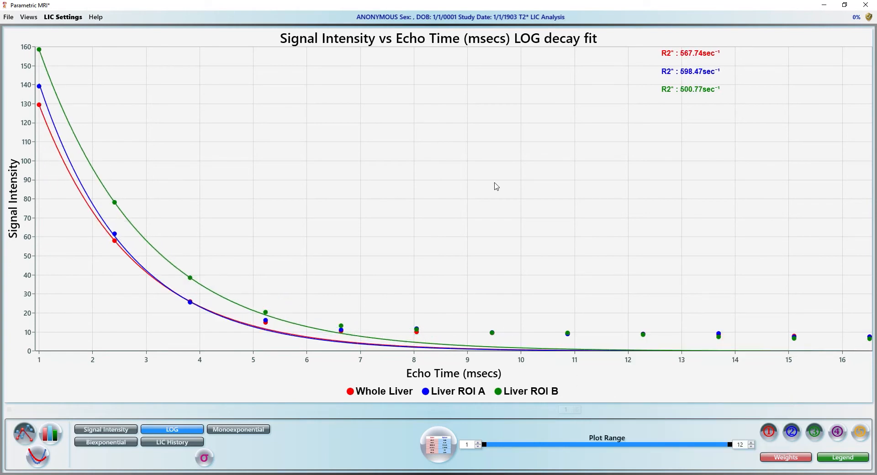
Rename Liver ROI A as ROI 2 in the plot legend's ROI names
left_click(836, 462)
left_click(837, 463)
right_click(839, 462)
left_click(803, 419)
left_click(803, 419)
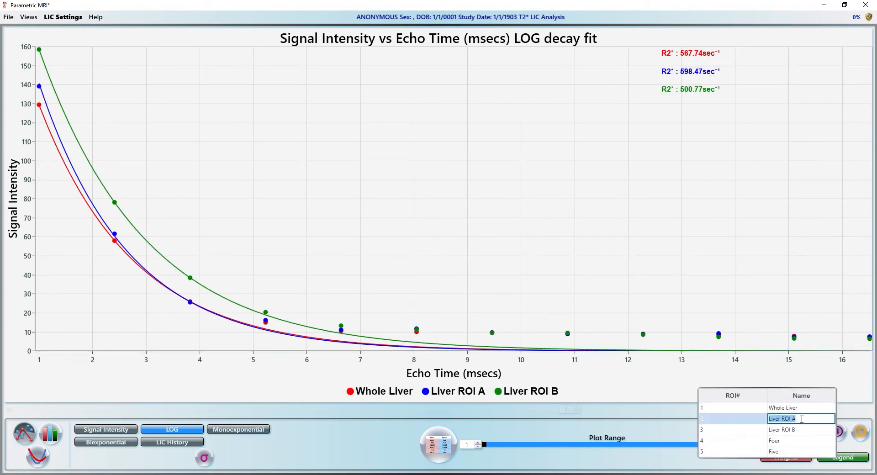
type("ROI")
key("Return")
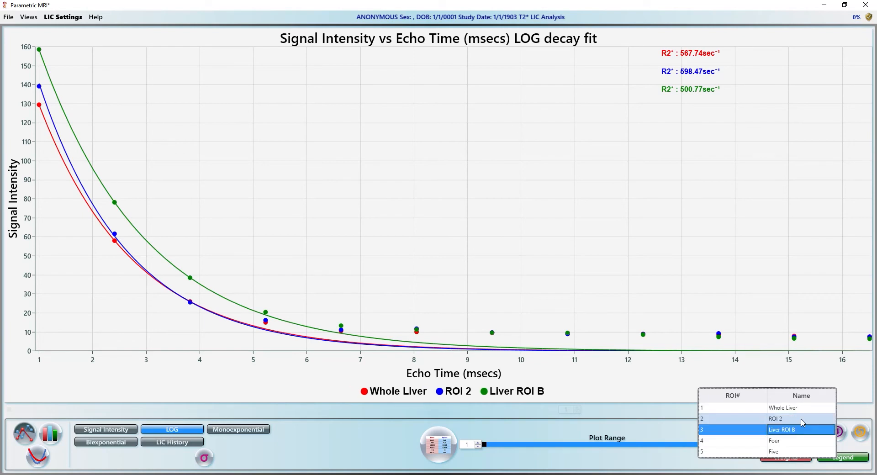
key("Escape")
Copy the Signal Intensity plot's data and paste it into cell A1 of a blank Excel workbook
left_click(117, 432)
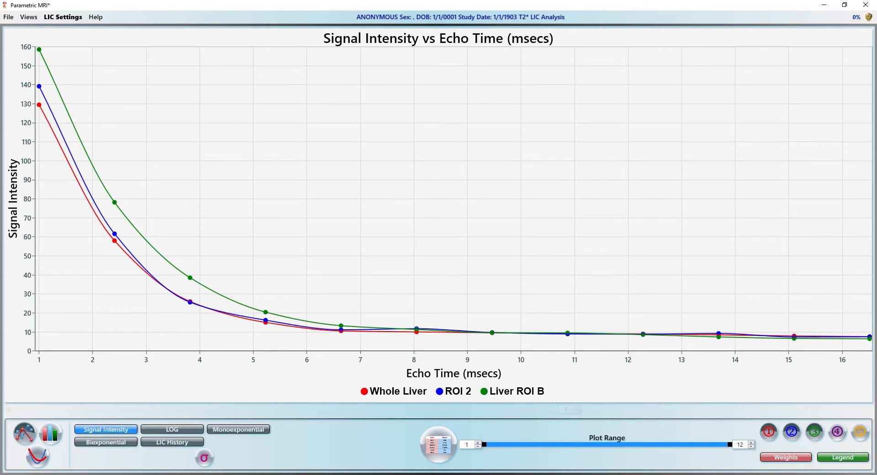
left_click(228, 457)
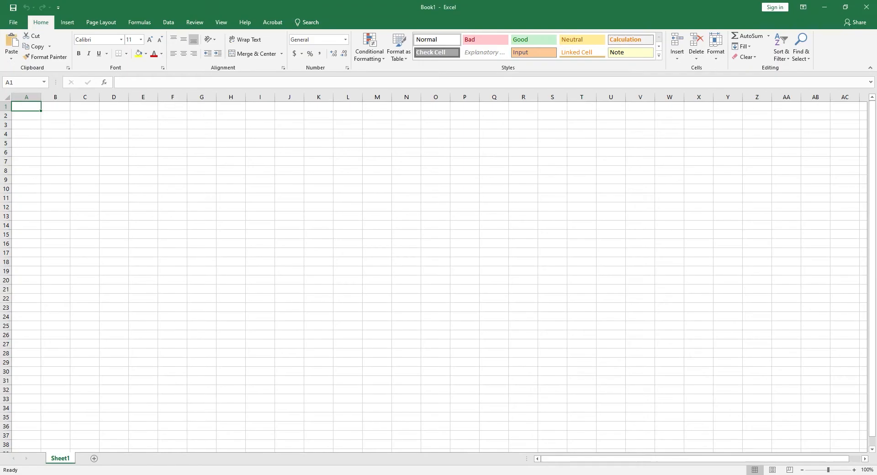
key("ctrl+v")
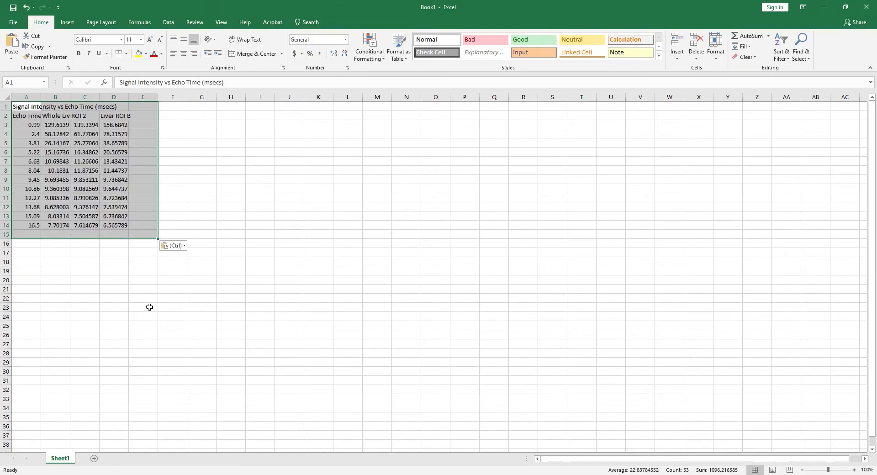
left_click(30, 117)
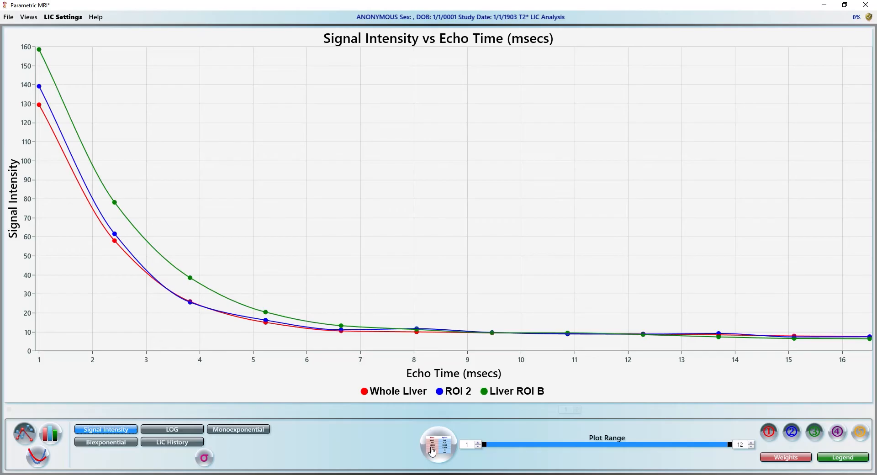
Return to Parametric MRI and review the plot data and fit parameters on the Results Page
left_click(29, 16)
left_click(60, 73)
left_click(502, 446)
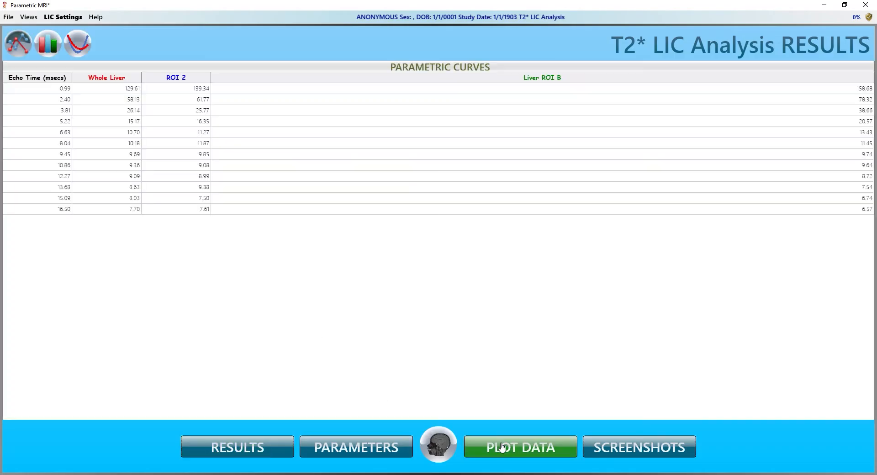
left_click(368, 448)
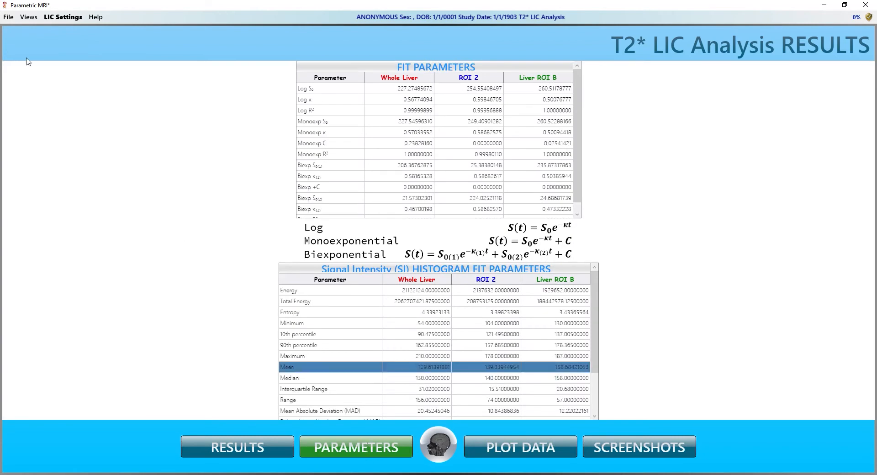
Return to the Curves Page and display the Signal Intensity histogram
left_click(29, 17)
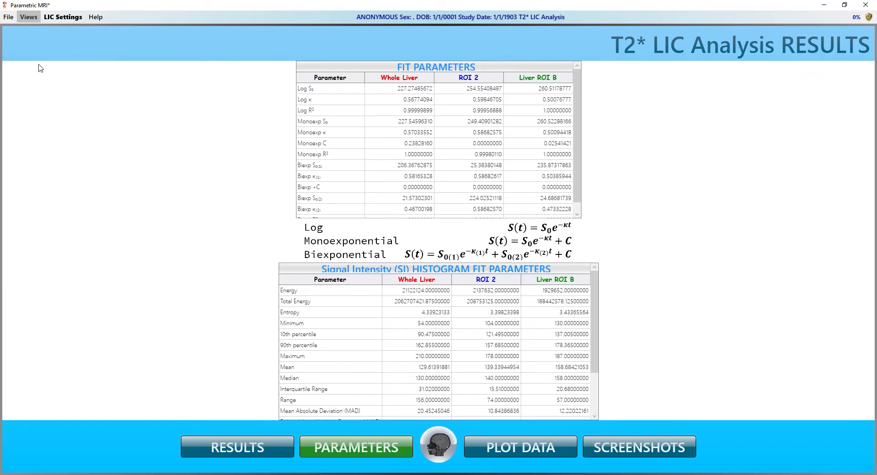
left_click(39, 65)
left_click(51, 438)
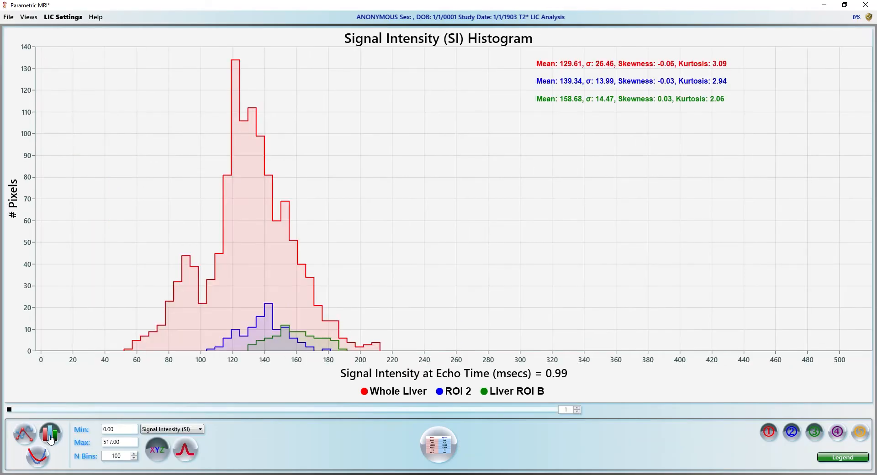
Set the maximum of the Signal Intensity histogram to 250
double_click(125, 445)
type("250")
key("Tab")
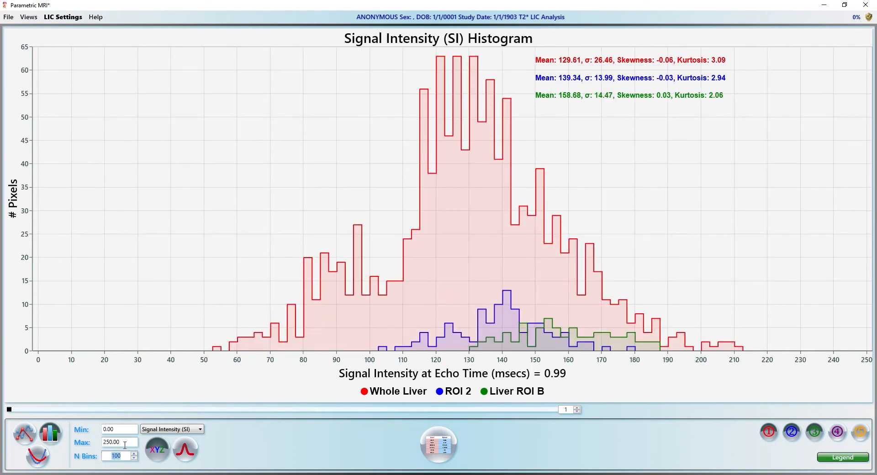
Set the maximum of the Signal Intensity histogram to 400
double_click(125, 445)
type("400")
key("Tab")
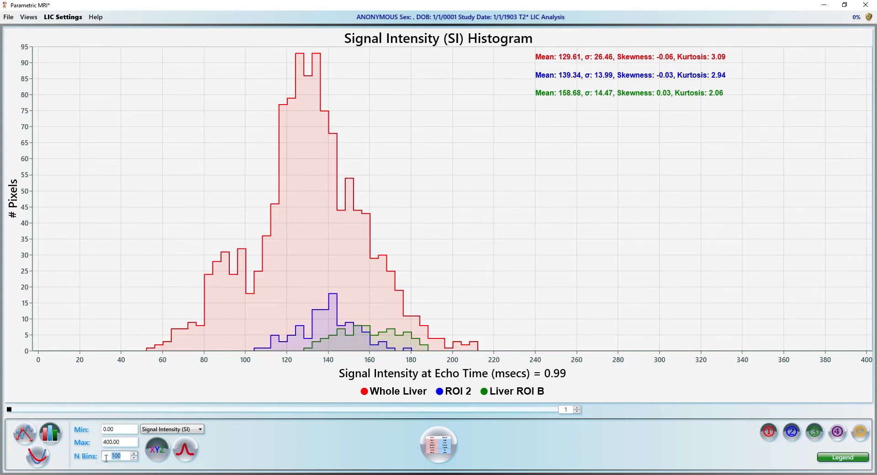
Try 20 histogram bins, restore 100 bins, and toggle the Gaussian fit on and off
type("20")
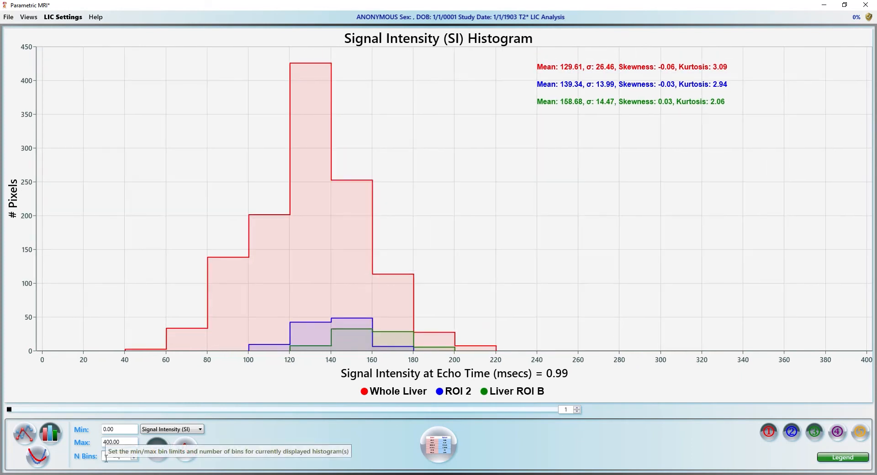
left_click_drag(121, 457, 80, 466)
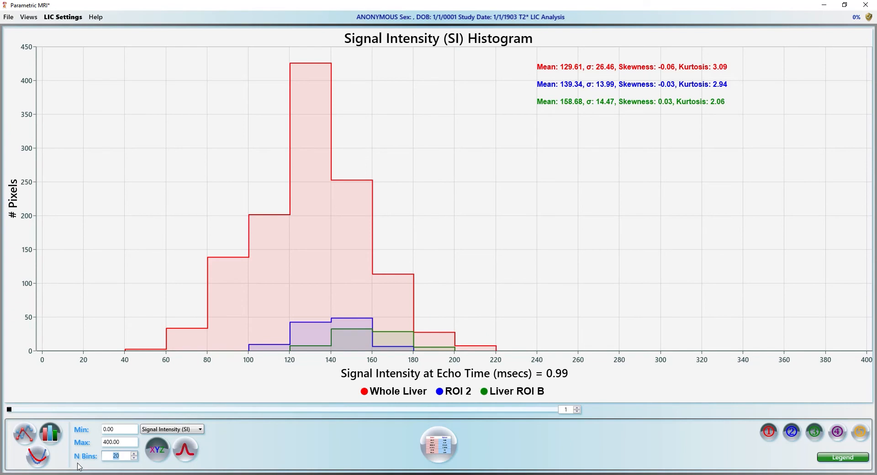
type("100")
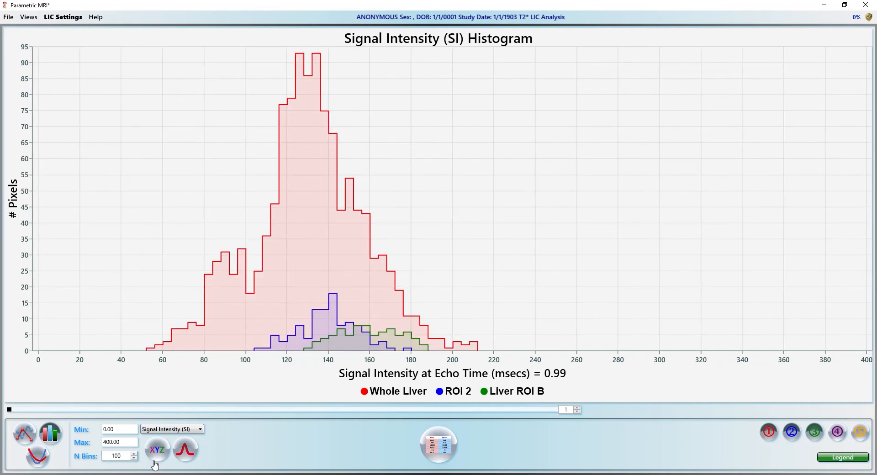
left_click(193, 459)
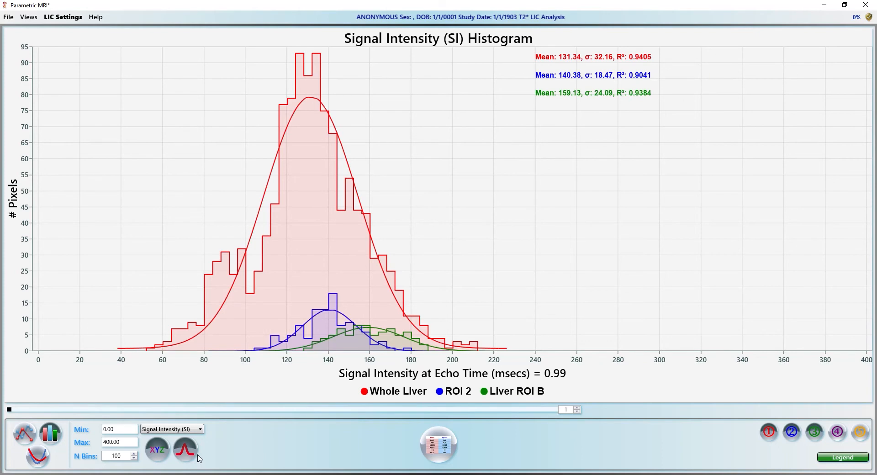
left_click(193, 437)
Examine how the Signal Intensity histogram and its statistics change across the echo times, ending at the first echo time
scroll(275, 177, "down", 2)
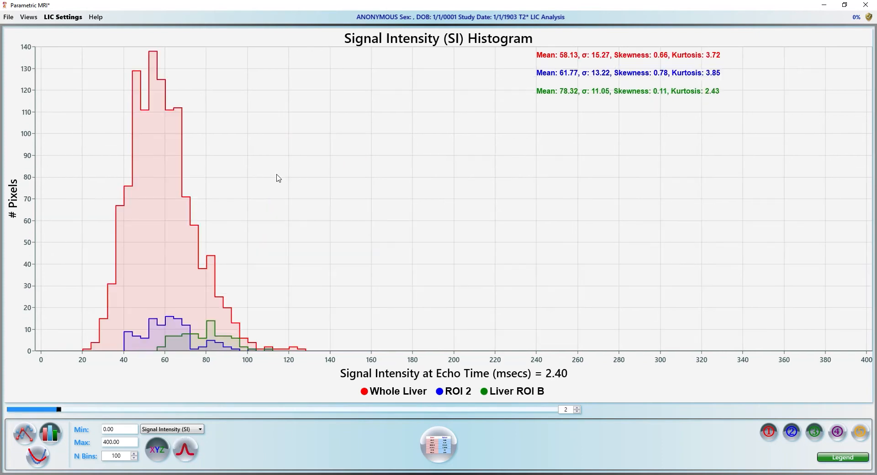
scroll(279, 178, "down", 4)
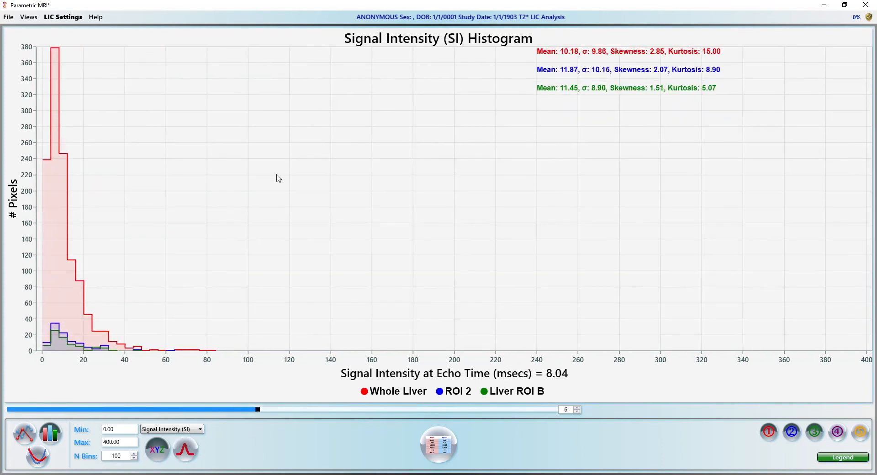
scroll(279, 178, "down", 5)
scroll(279, 179, "up", 5)
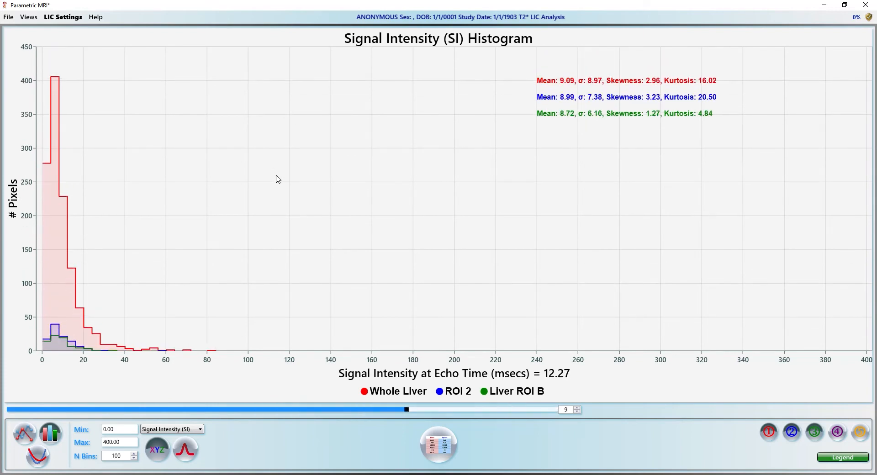
scroll(278, 178, "up", 6)
scroll(277, 179, "down", 1)
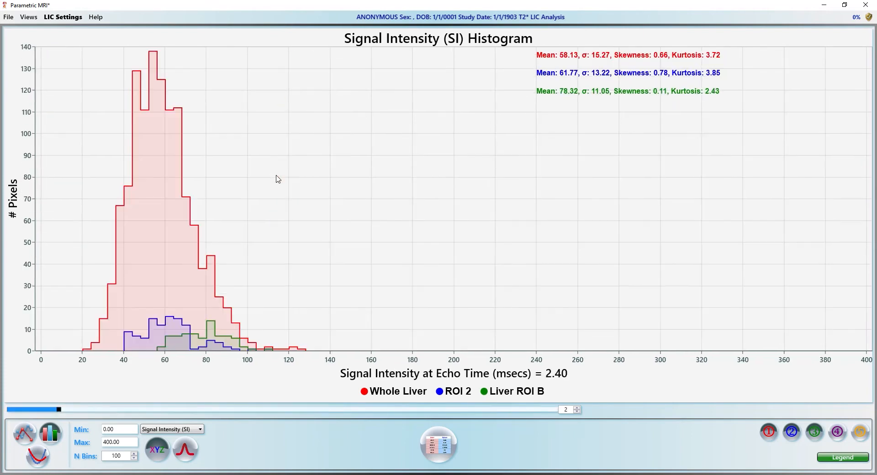
scroll(294, 183, "down", 1)
scroll(295, 183, "up", 1)
scroll(295, 184, "up", 1)
scroll(295, 184, "down", 2)
scroll(295, 183, "up", 1)
scroll(294, 183, "up", 1)
Switch the displayed histogram type from Signal Intensity to LIC
left_click(180, 429)
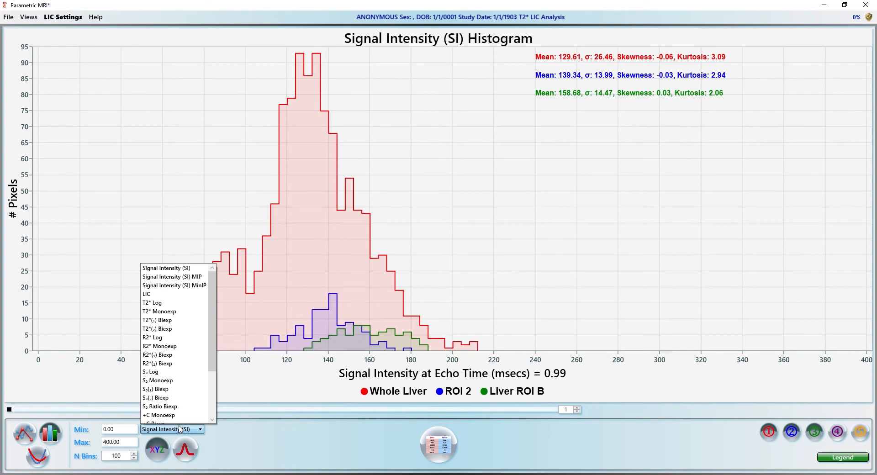
left_click(150, 282)
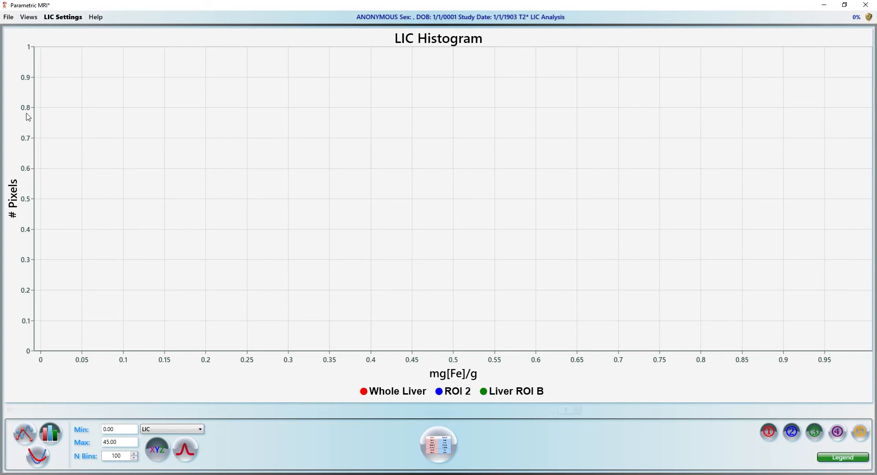
Generate the LIC parametric map on the Analysis Page and return to the LIC histogram on the Curves Page
left_click(36, 17)
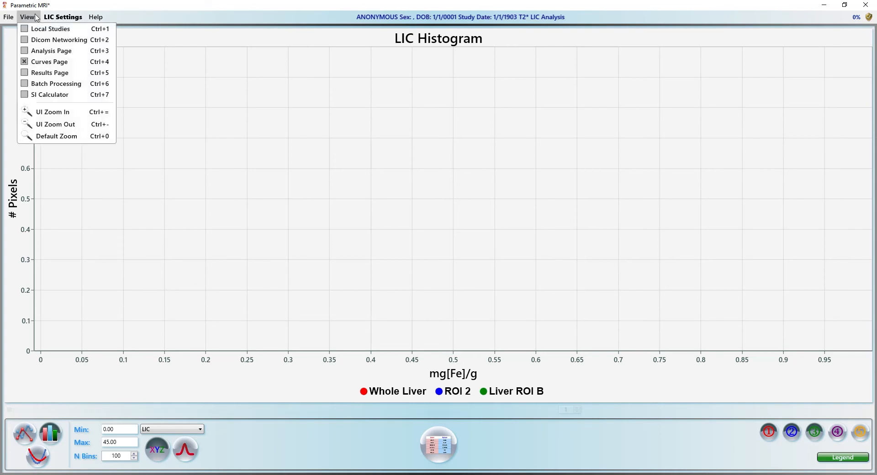
left_click(44, 51)
right_click(213, 177)
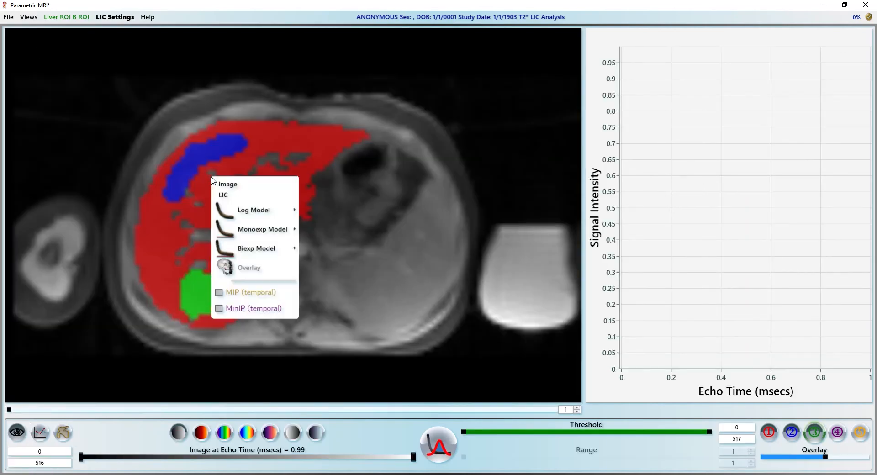
left_click(230, 197)
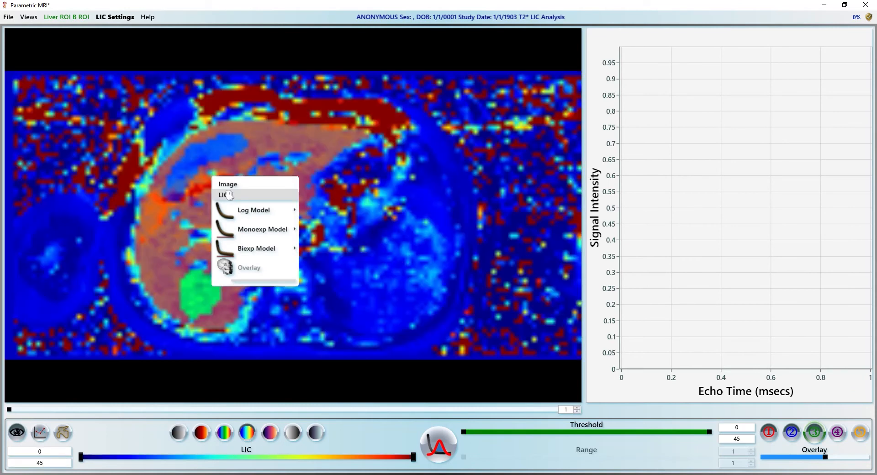
left_click(440, 445)
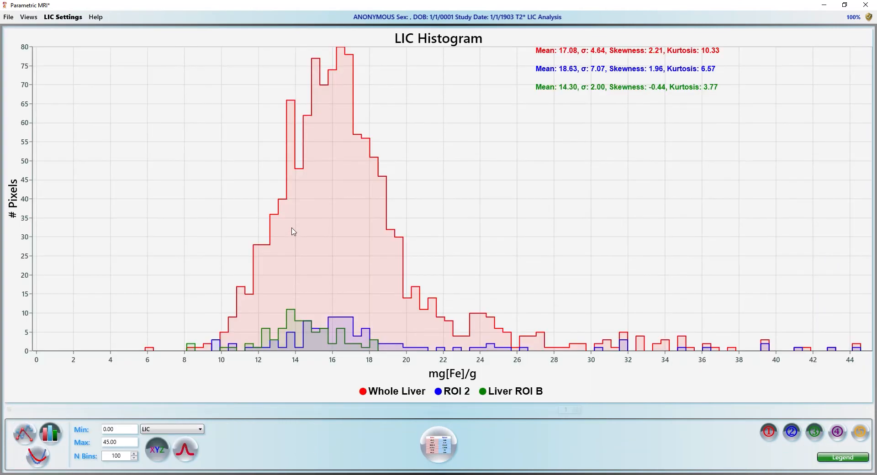
Display the R2* Monoexp histogram and switch back to the LIC histogram
left_click(197, 431)
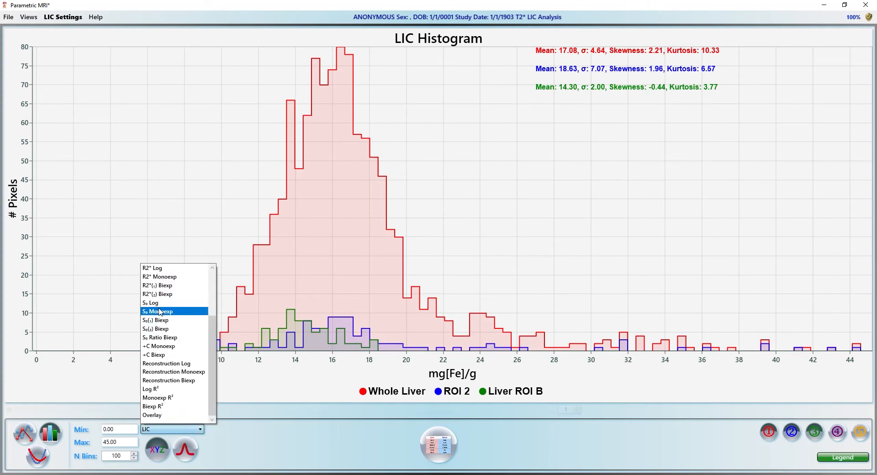
left_click(164, 277)
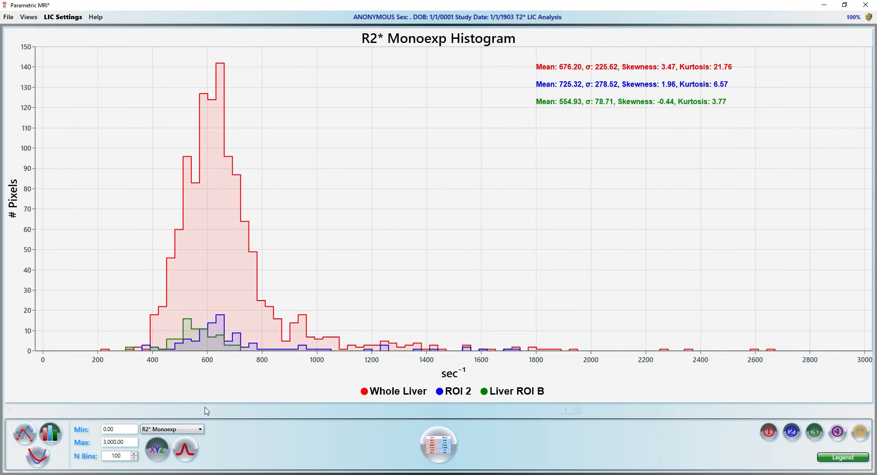
left_click(201, 431)
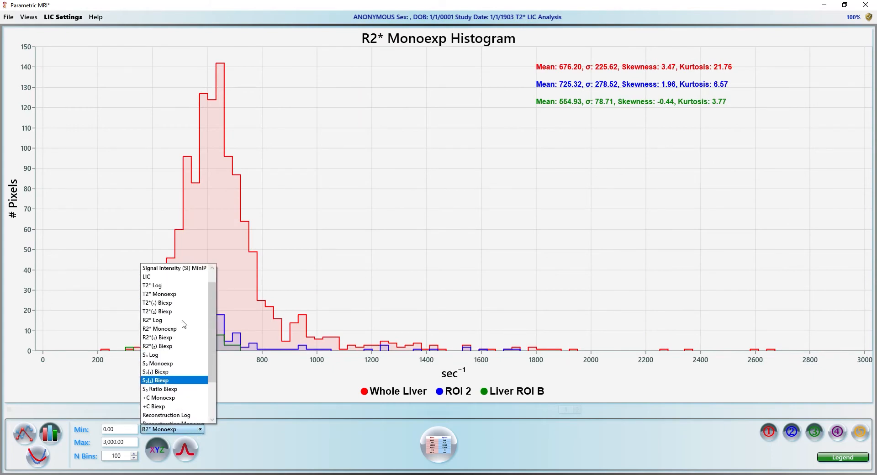
left_click(163, 277)
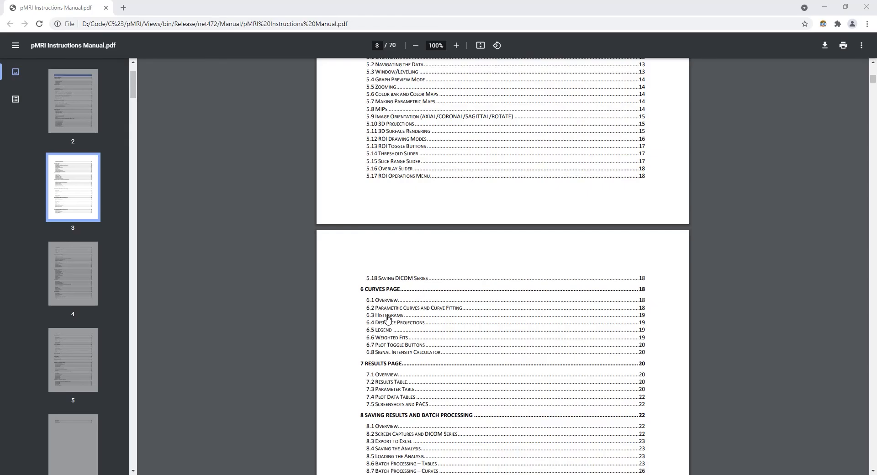
Open section 6.3 Histograms from the table of contents of the pMRI Instructions Manual
left_click(388, 316)
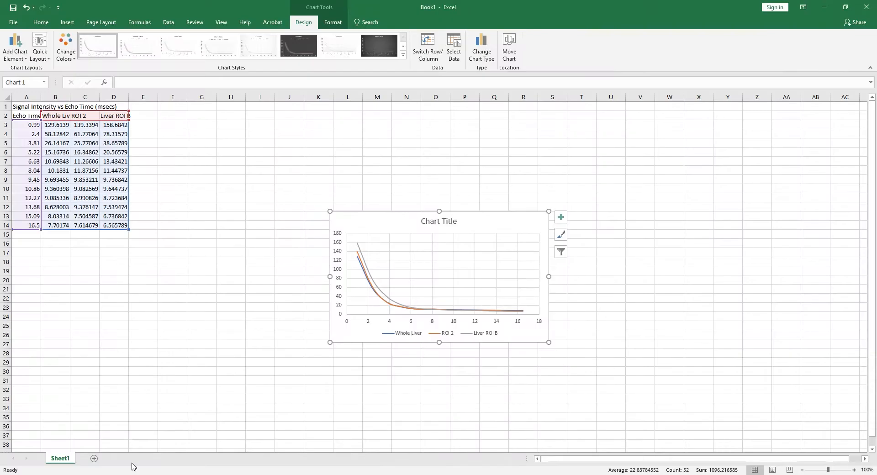
Switch to Excel, add a new worksheet to the workbook and paste the copied histogram data into it
left_click(95, 458)
key("ctrl+v")
scroll(37, 317, "down", 1)
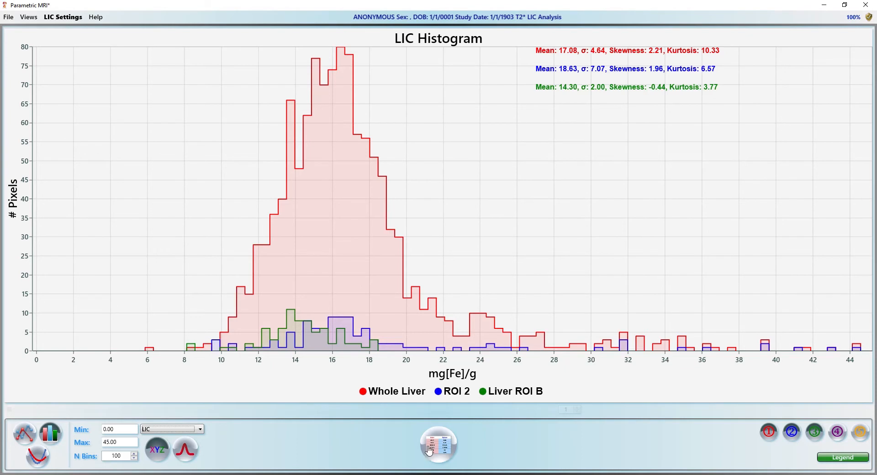
Return to Parametric MRI and review the LIC histogram's plot data and parameters on the Results Page
left_click(438, 445)
left_click(46, 44)
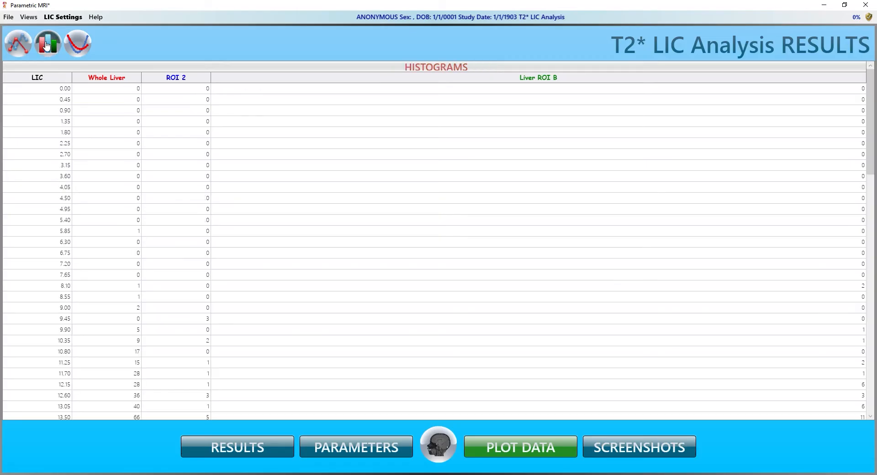
scroll(347, 393, "down", 10)
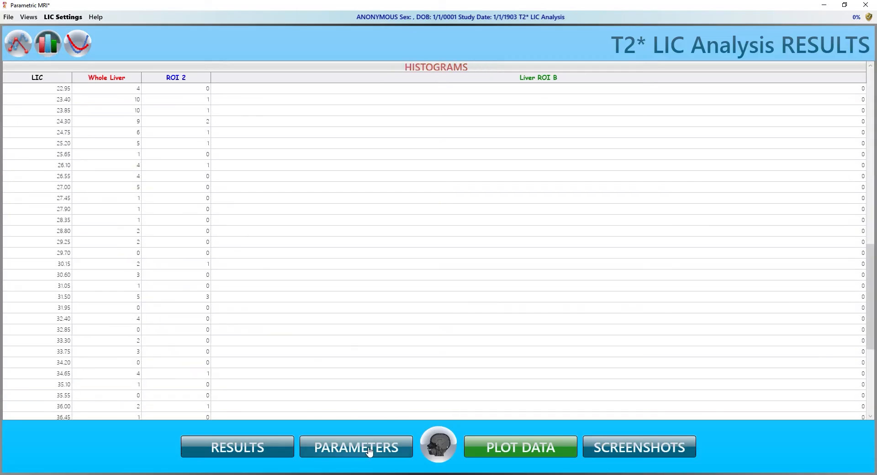
left_click(369, 452)
scroll(370, 336, "down", 3)
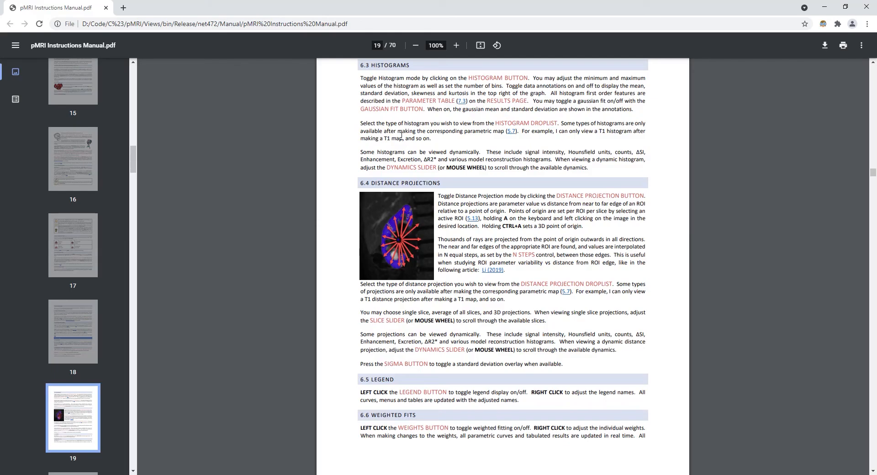
Follow the manual's link to section 7.3 Parameter Table and review the definitions of the histogram parameters
left_click(463, 102)
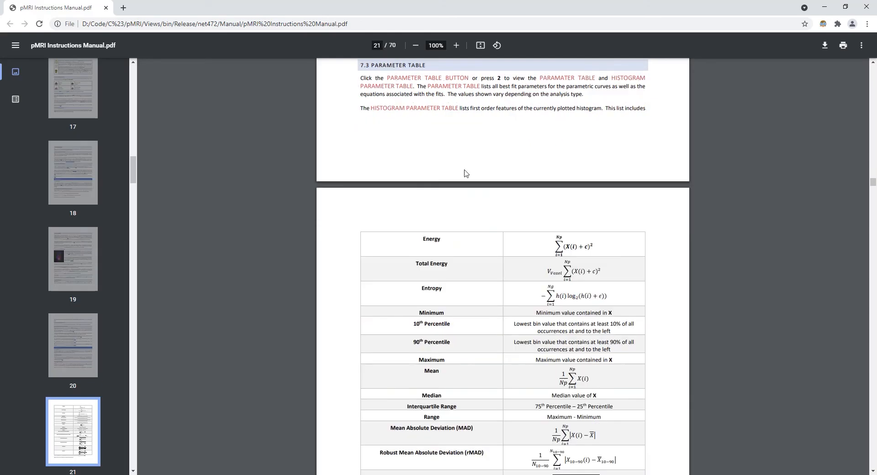
scroll(482, 249, "down", 4)
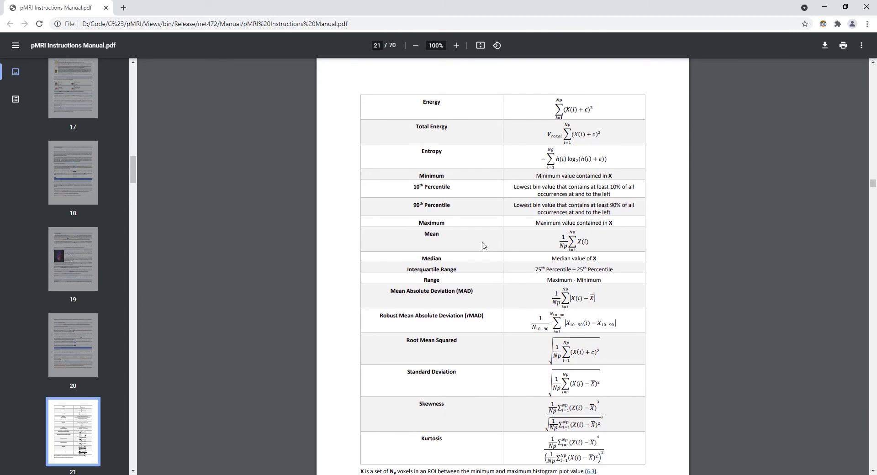
scroll(483, 246, "down", 1)
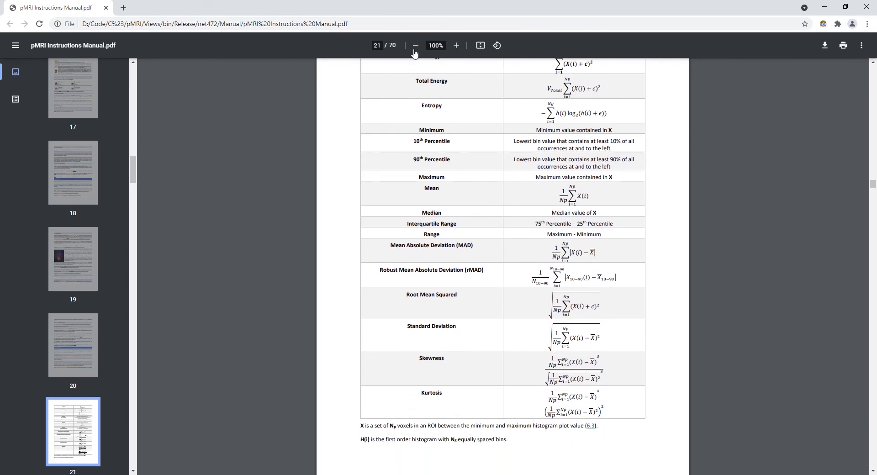
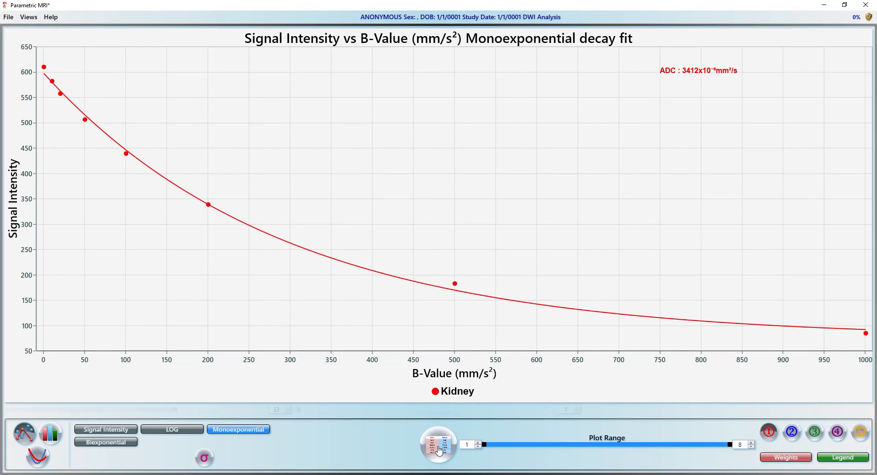
Open the Analysis Page of the DWI study and set the Kidney ROI's point of origin at the kidney's center on slice 21
left_click(439, 445)
left_click(439, 448)
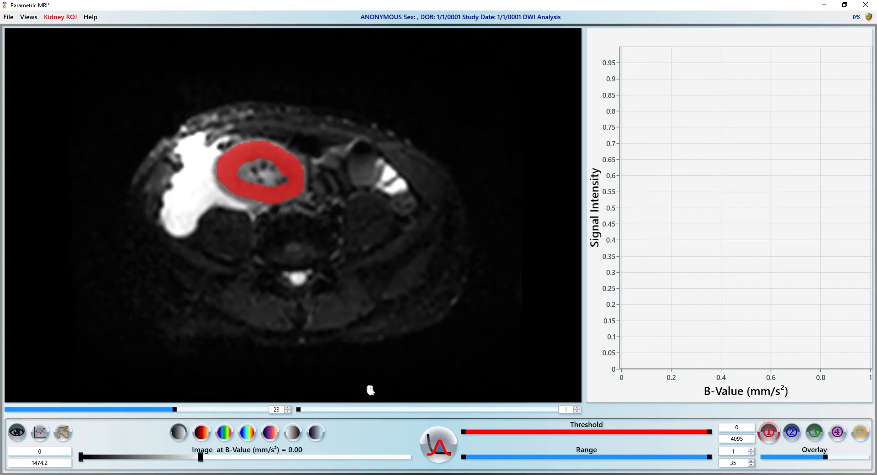
scroll(260, 223, "up", 1)
scroll(260, 224, "down", 2)
scroll(260, 224, "down", 1)
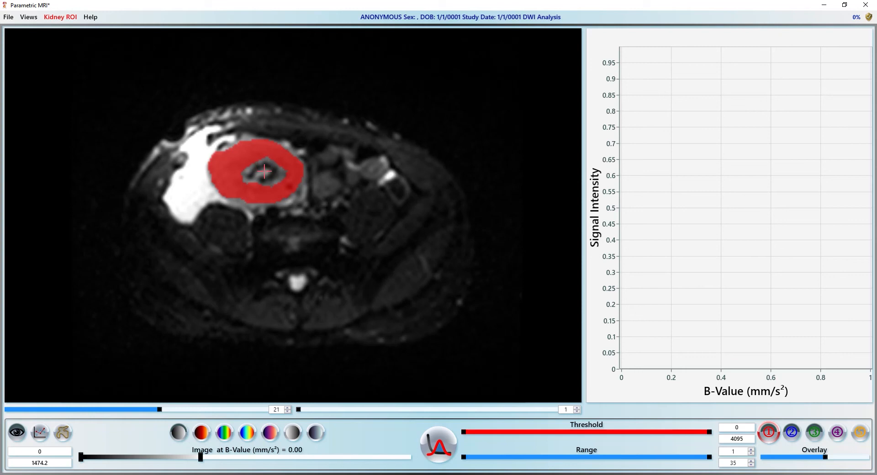
left_click(331, 210)
Examine the Kidney ROI on the neighboring slices and return to the Curves Page
scroll(268, 167, "down", 1)
scroll(262, 172, "down", 1)
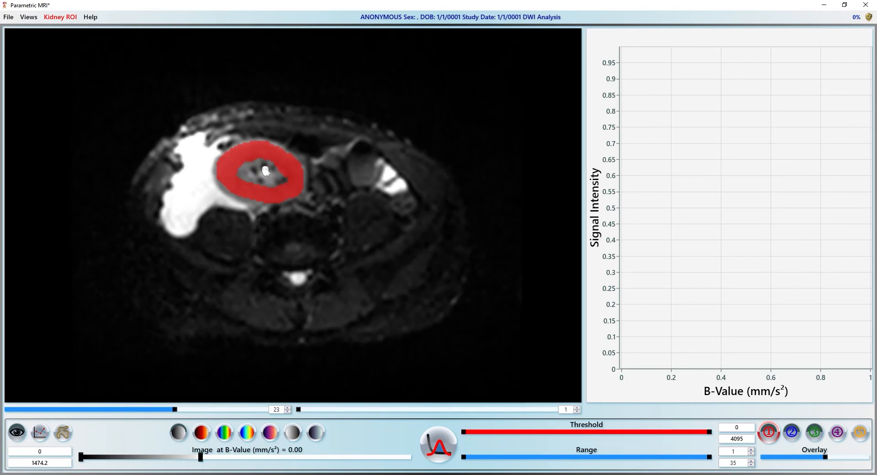
scroll(264, 173, "up", 3)
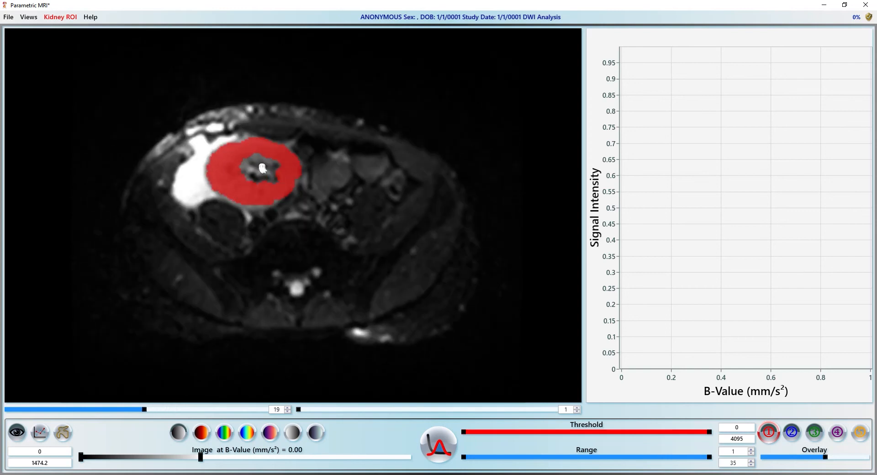
scroll(269, 173, "down", 1)
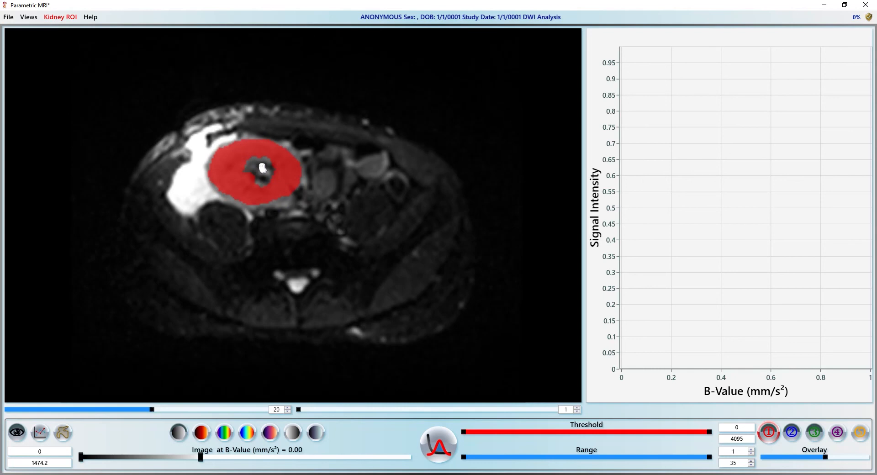
left_click(440, 457)
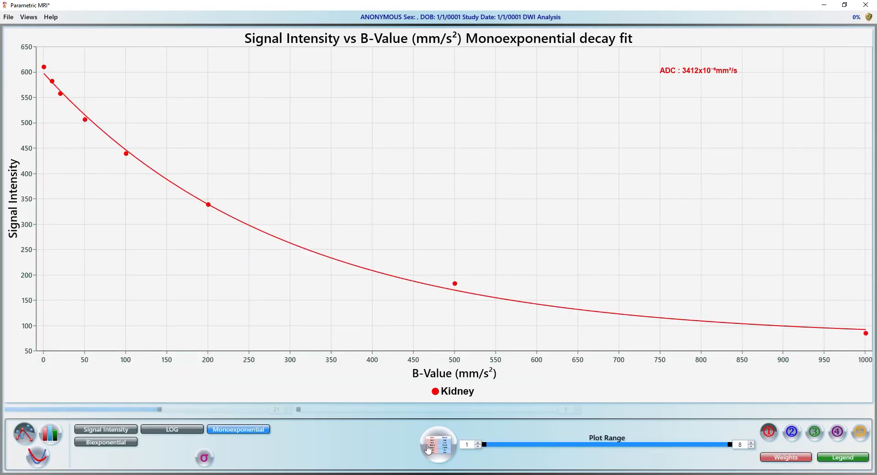
Show the Kidney ROI's 2D Single Slice signal intensity distance projection and examine it on neighboring slices and at other b-values
left_click(31, 463)
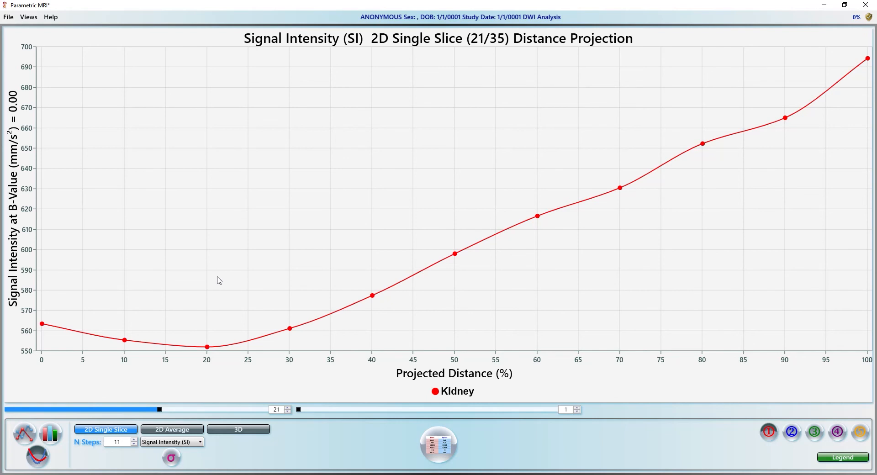
scroll(219, 280, "up", 1)
scroll(219, 281, "up", 1)
scroll(219, 281, "down", 3)
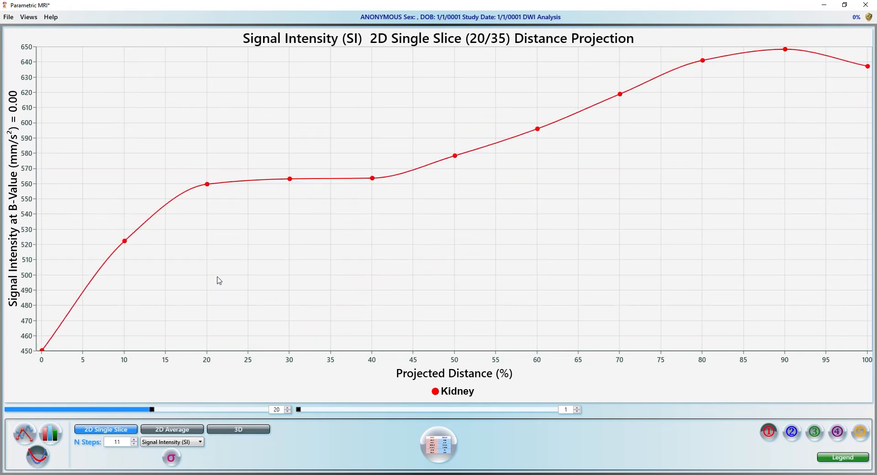
scroll(219, 280, "up", 1)
scroll(218, 281, "up", 6)
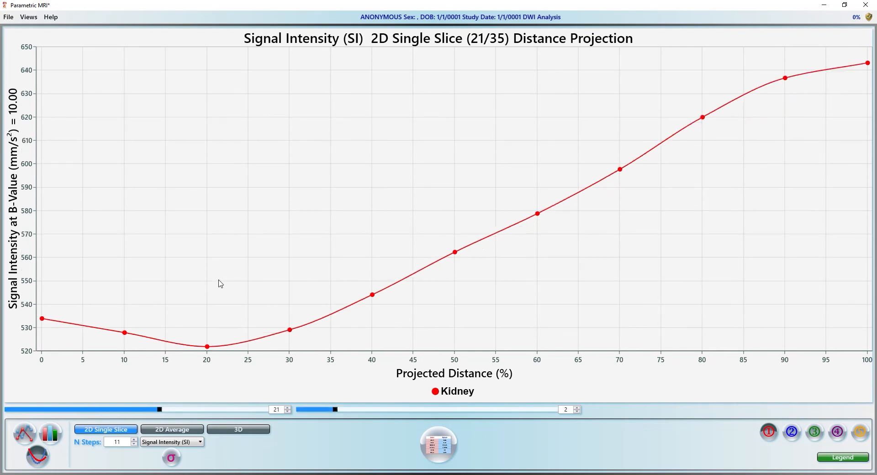
scroll(218, 290, "down", 6)
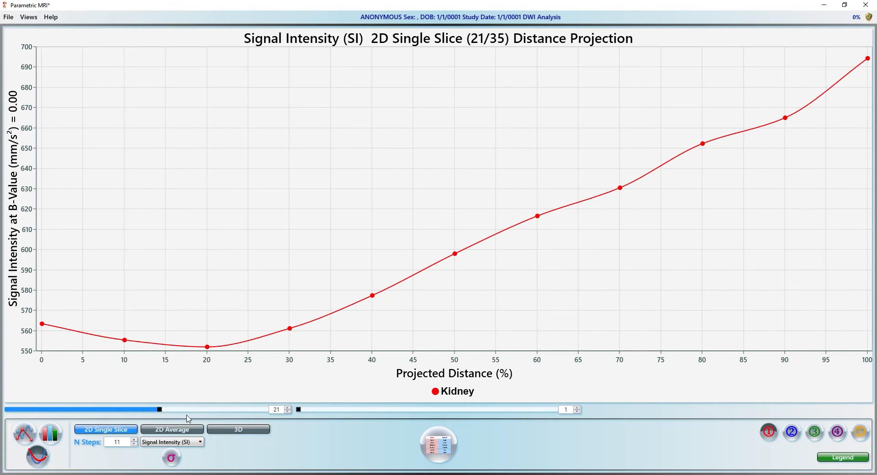
Switch the Kidney distance projection to 2D Average and plot the ADC Monoexp map
left_click(190, 432)
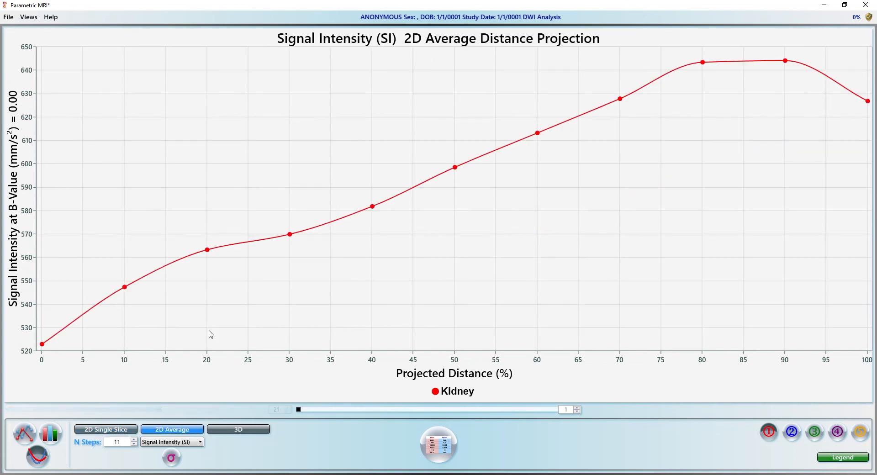
left_click(183, 443)
scroll(173, 393, "down", 1)
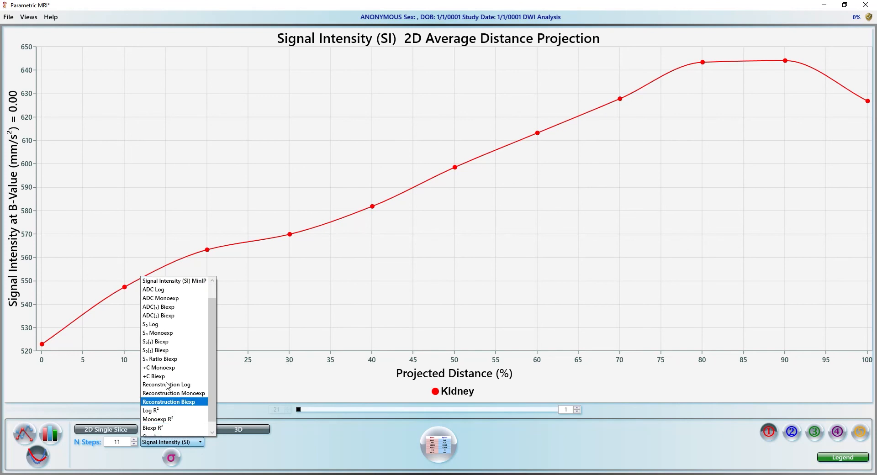
left_click(156, 300)
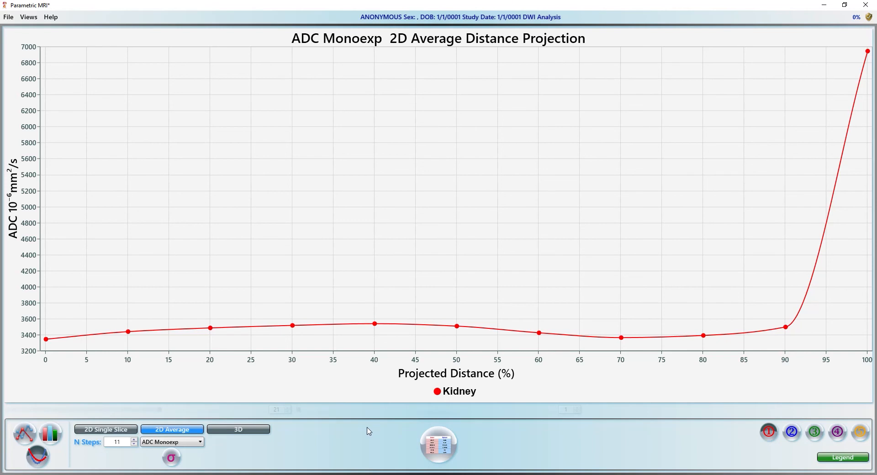
Go back to the Analysis Page to examine the Kidney ROI around slice 21, and return to the Curves Page
key("Escape")
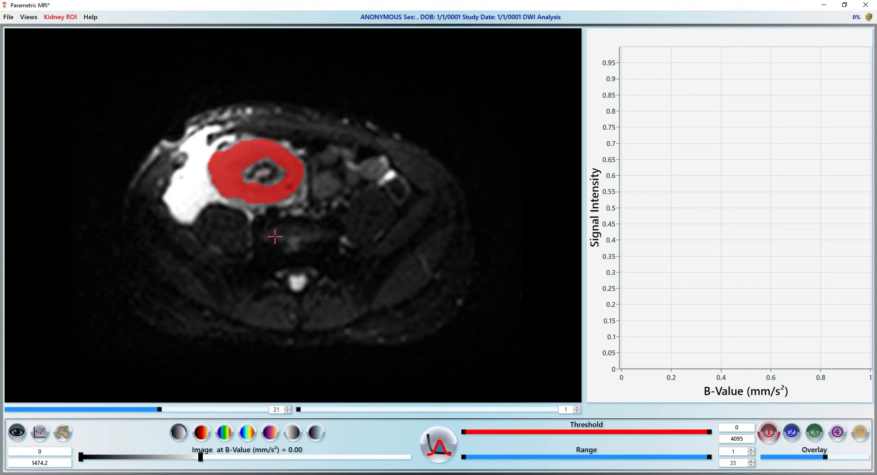
scroll(275, 237, "down", 1)
scroll(260, 172, "up", 1)
left_click(440, 451)
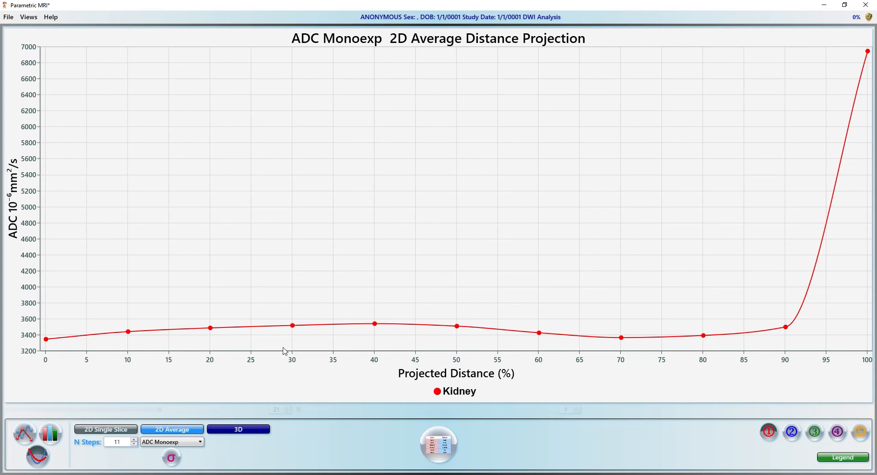
Switch to the 3D distance projection, plot S₀ Ratio Biexp, and add the standard deviation band
left_click(238, 430)
left_click(173, 442)
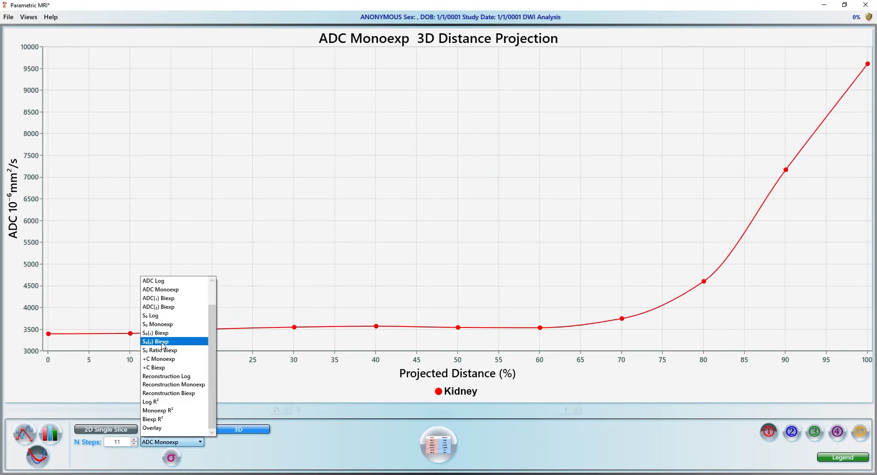
key("Return")
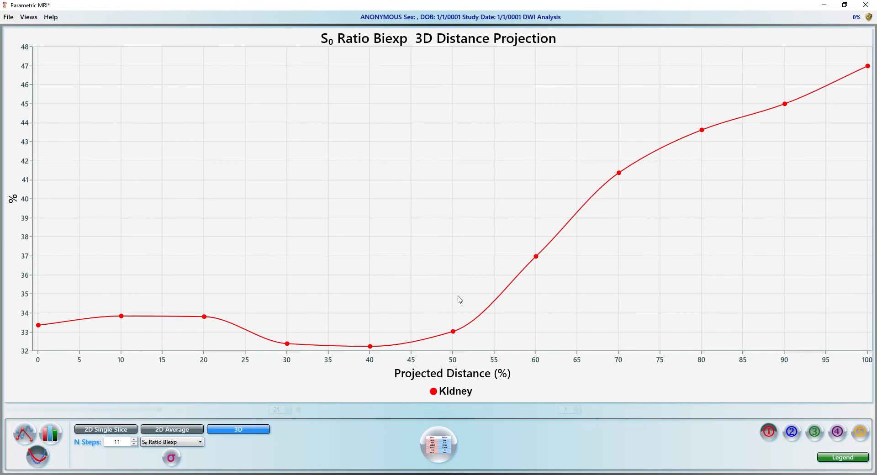
left_click(170, 458)
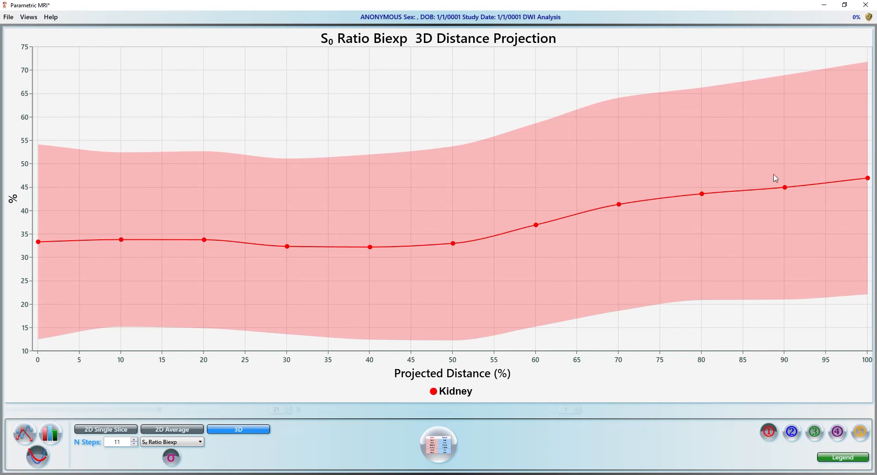
Plot the ADC Monoexp 3D distance projection and paste its data into cell A1 of Sheet3 in Excel
left_click(199, 442)
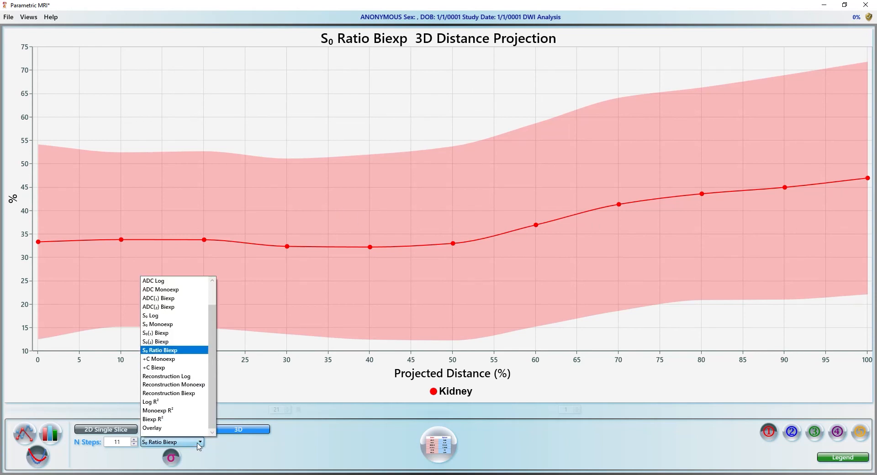
left_click(161, 290)
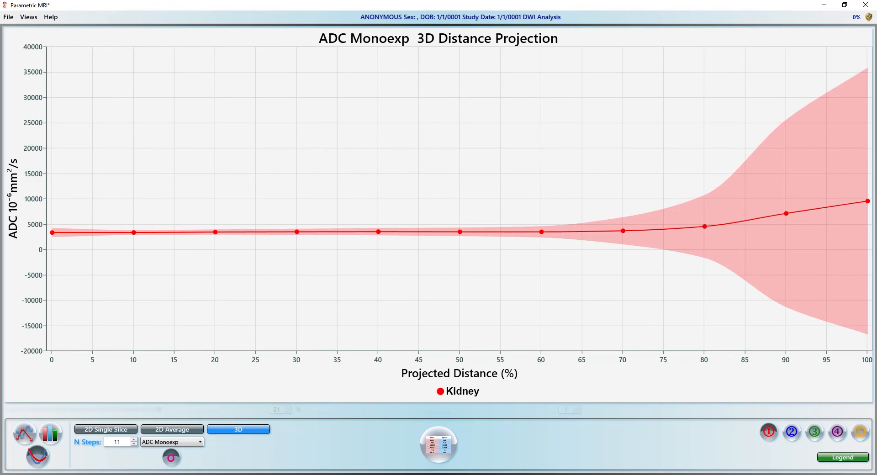
left_click(242, 474)
left_click(124, 459)
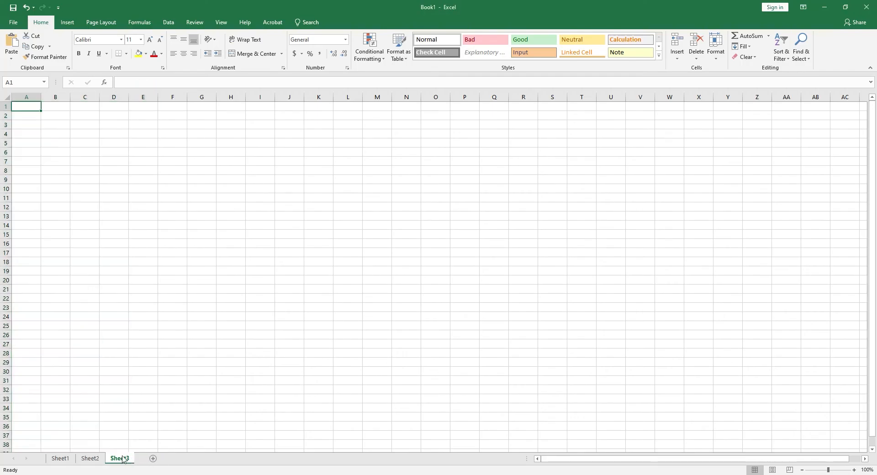
type("ADC Monoexp  3D Distance Projection  Projected\tKidney\tσ 0\t3400.349\t887.368 10\t3410.301\t472.5341 20\t3509.841\t514.2565 30\t3554.648\t607.1541 40\t3576.692\t718.221 50\t3547.71\t846.2336 60\t3541.114\t1120.361 70\t3751.95\t2681.142 80\t4608.909\t6198.303 90\t7175.274\t18483.1 100\t9613.189\t26303.96")
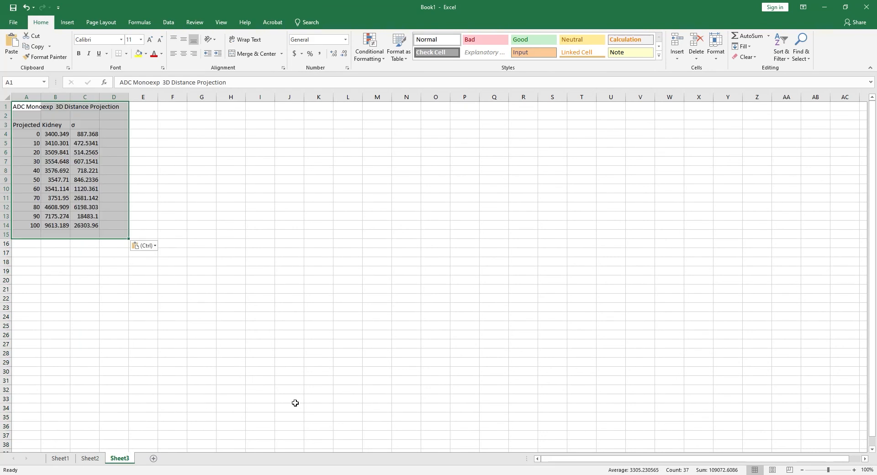
Switch back to Parametric MRI and open the SI Calculator view
left_click(448, 474)
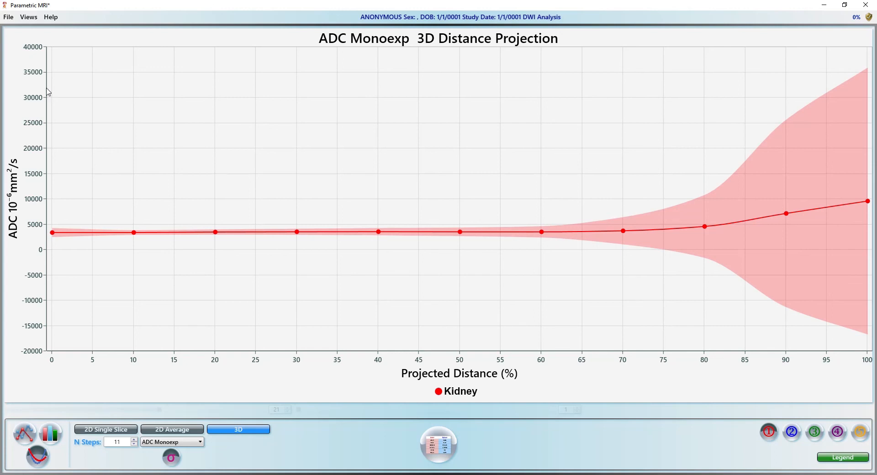
left_click(33, 20)
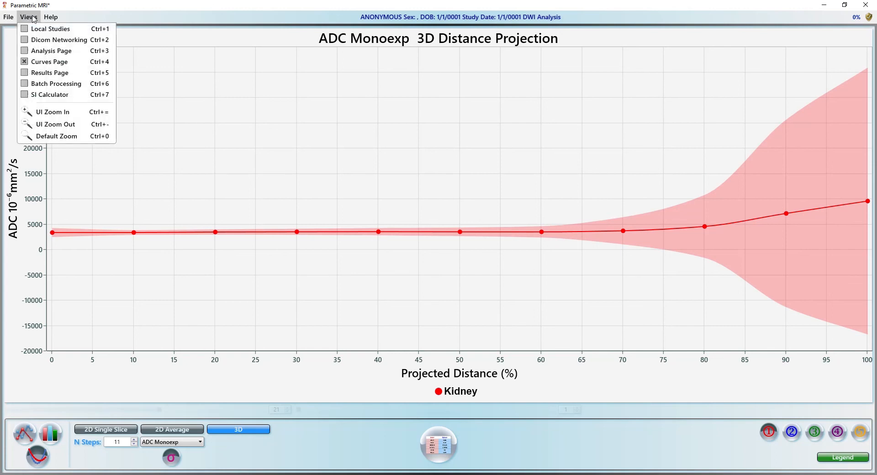
left_click(45, 95)
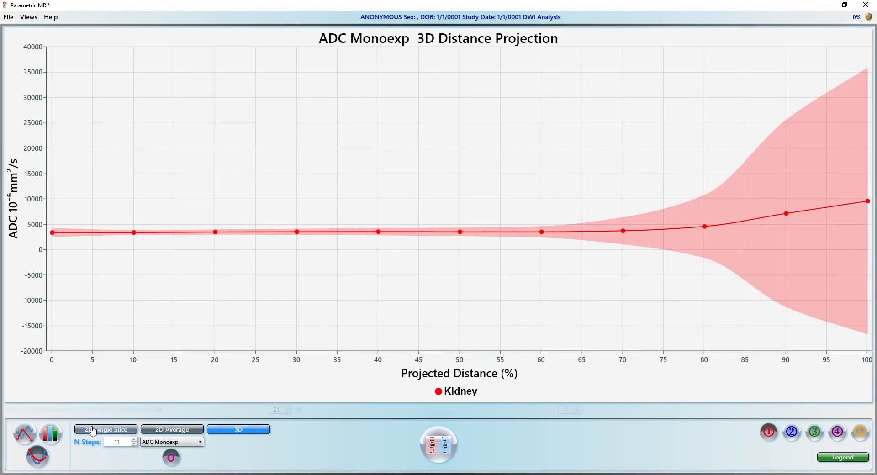
Show the Kidney's Signal Intensity curve without the standard deviation and paste its data into the ADC Calculator
left_click(30, 434)
left_click(204, 457)
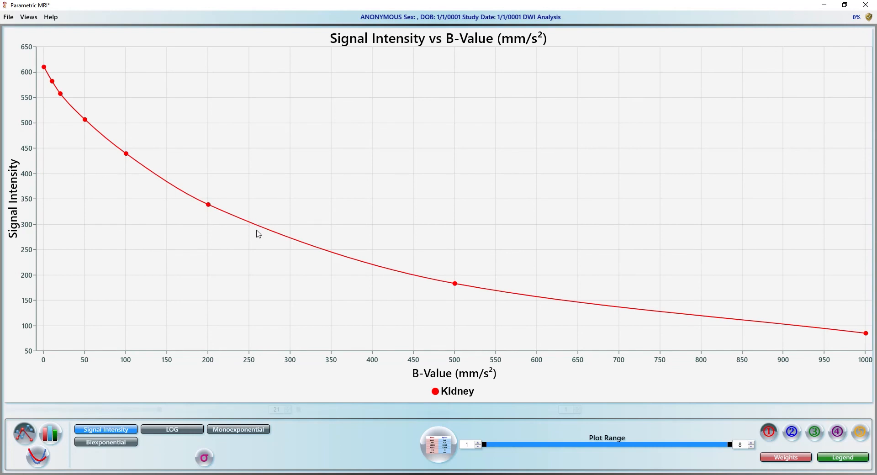
key("ctrl+Tab")
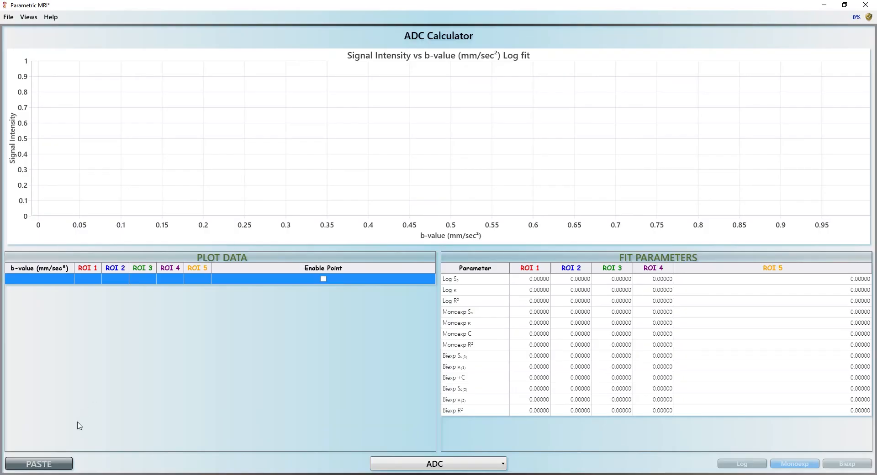
left_click(51, 468)
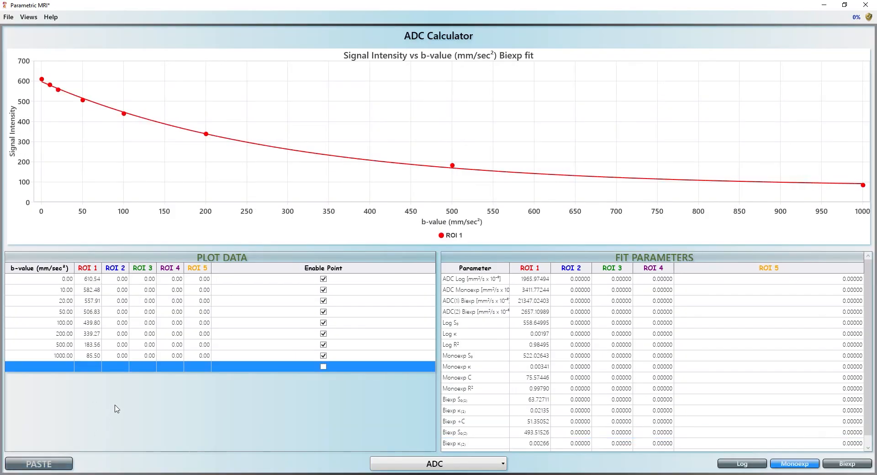
Try an ROI 1 signal intensity of 900 at b-value 1000, and restore the plot data by pasting the original values again
left_click(104, 356)
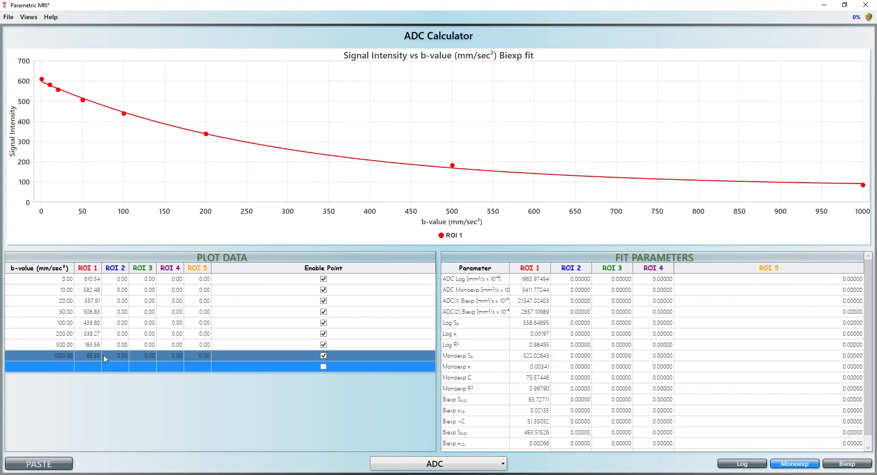
left_click(94, 357)
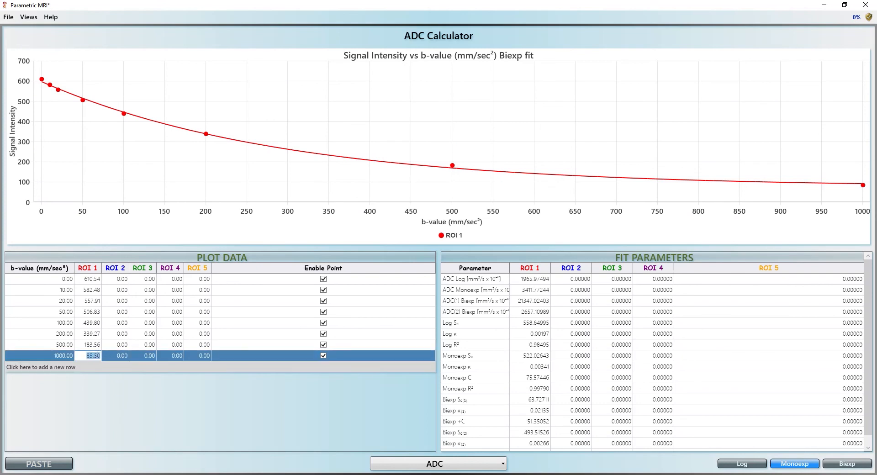
type("90.00")
key("Return")
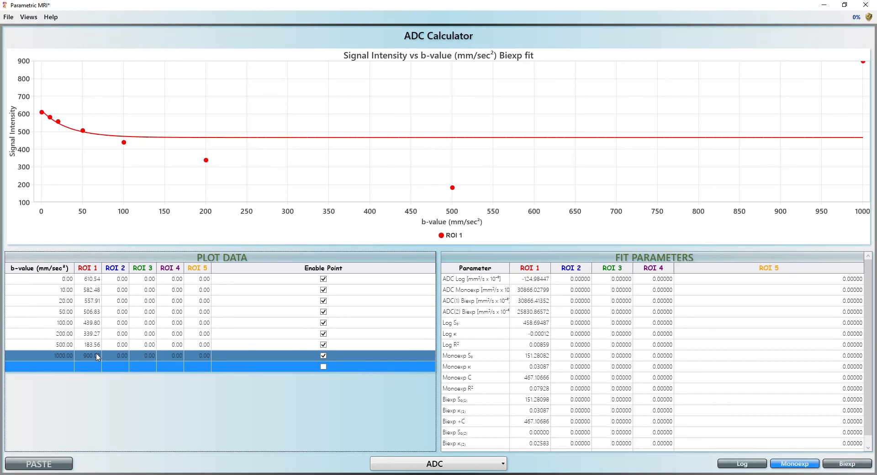
left_click(37, 466)
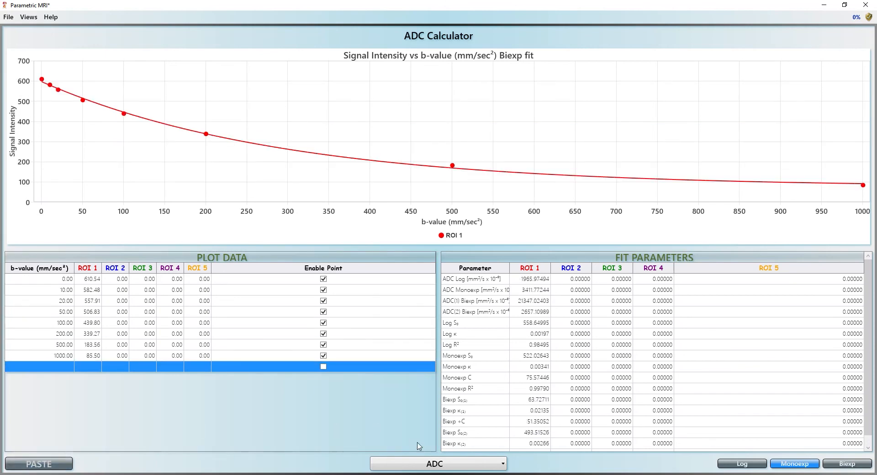
Review the available calculator types, keep ADC, and open section 6.8 Signal Intensity Calculator in the instructions manual
left_click(435, 466)
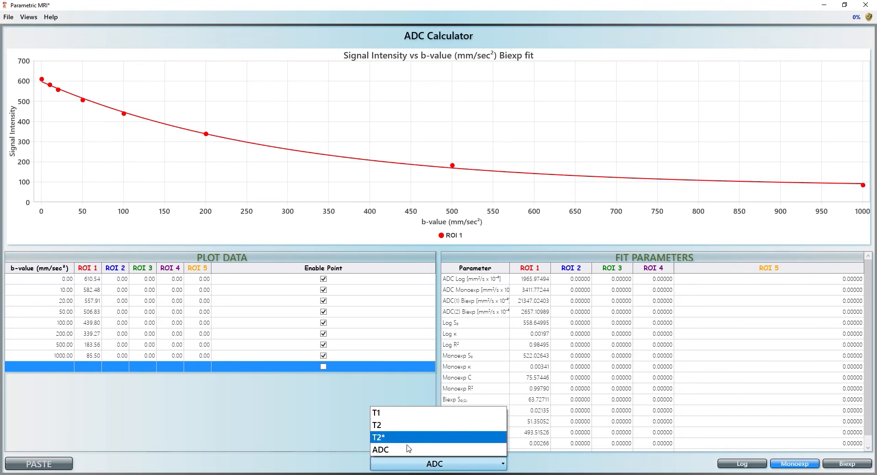
left_click(409, 453)
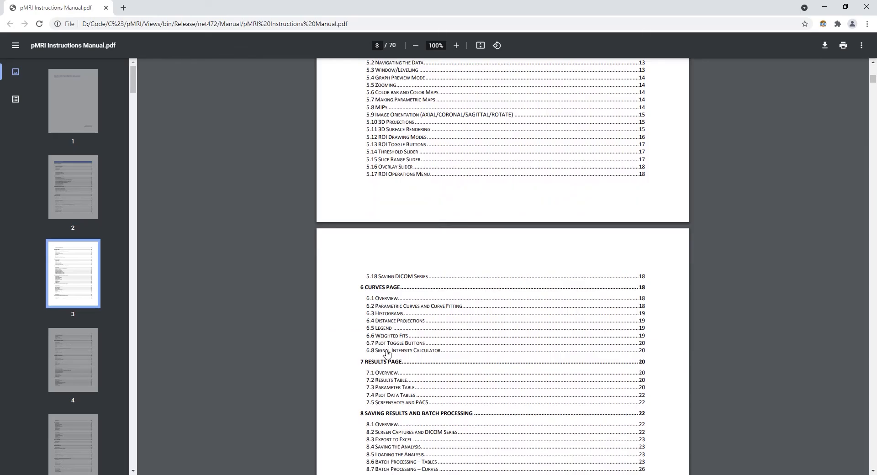
left_click(386, 351)
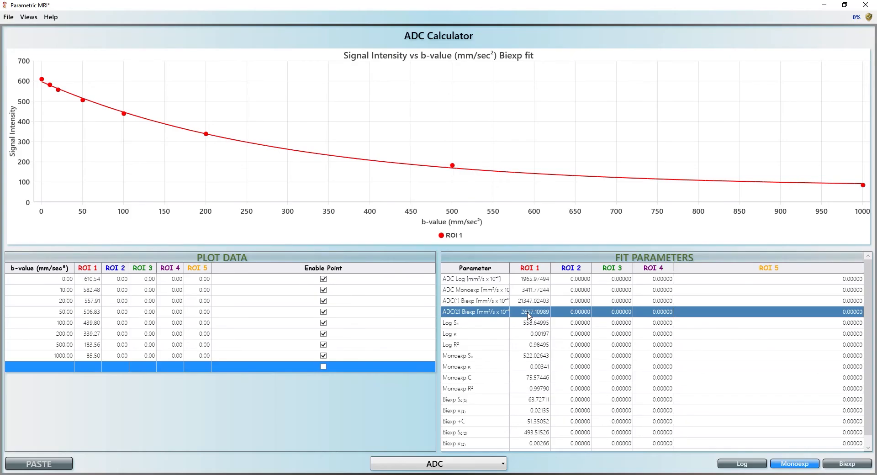
Compare the Log, Monoexp and Biexp fits of the ROI 1 data in the ADC Calculator
left_click(736, 468)
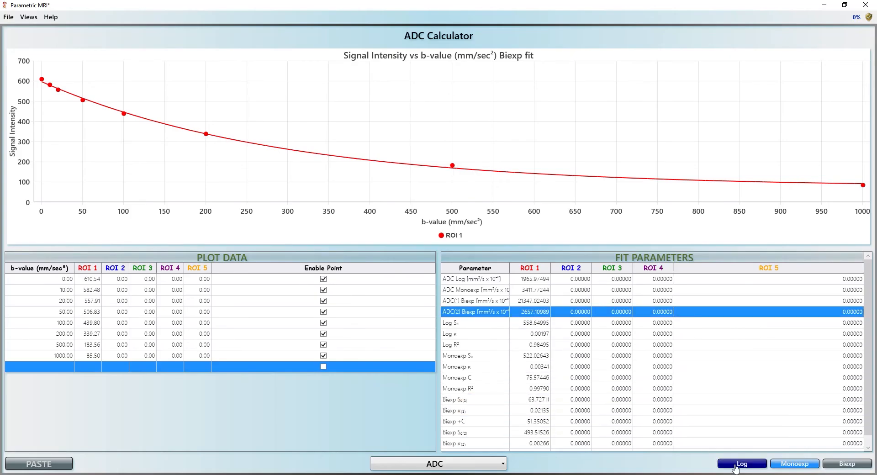
left_click(802, 465)
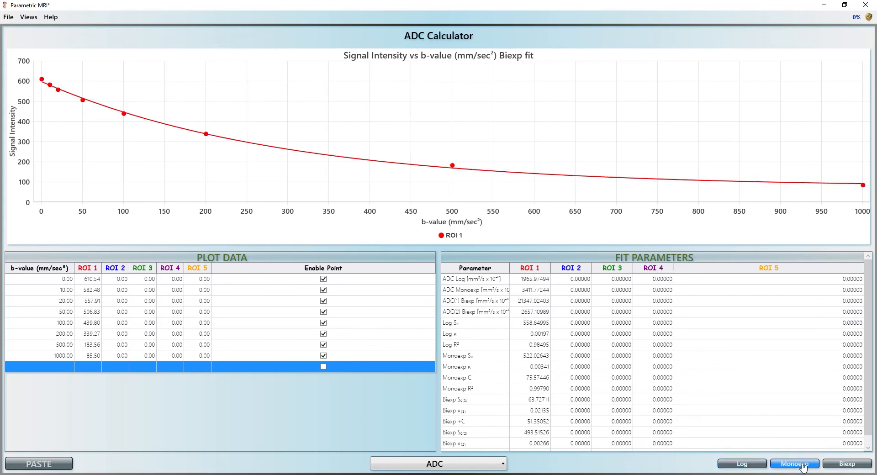
left_click(805, 465)
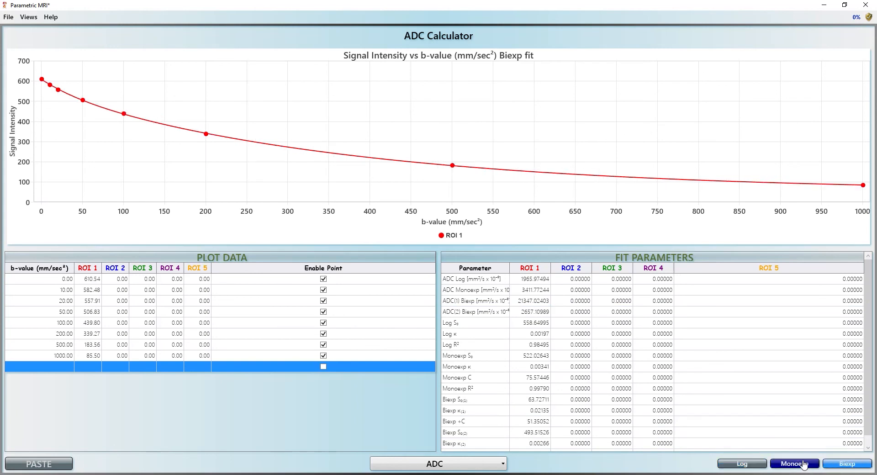
Disable and re-enable the points at b-values 0, 10 and 20 to compare their effect on the fit
left_click(324, 279)
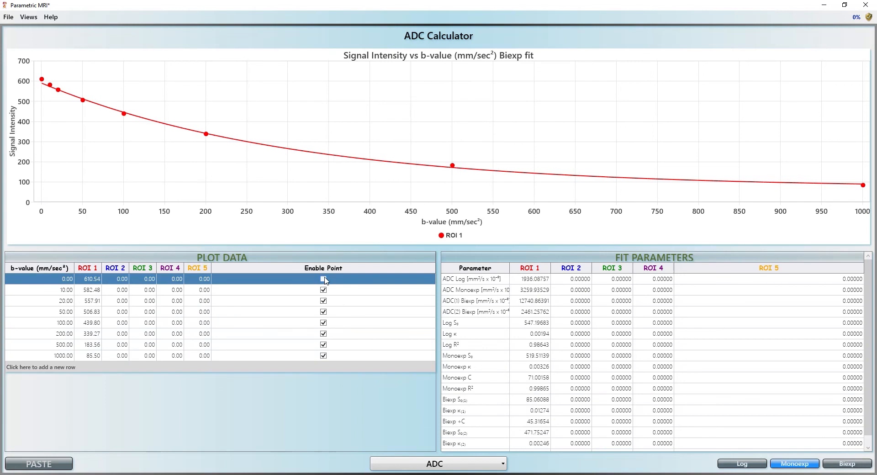
left_click(323, 291)
left_click(323, 291)
left_click(323, 303)
left_click(324, 291)
left_click(323, 301)
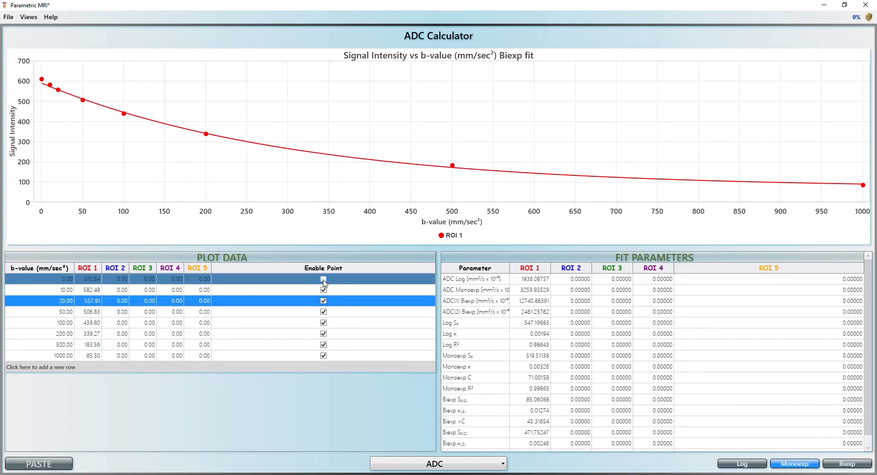
left_click(324, 280)
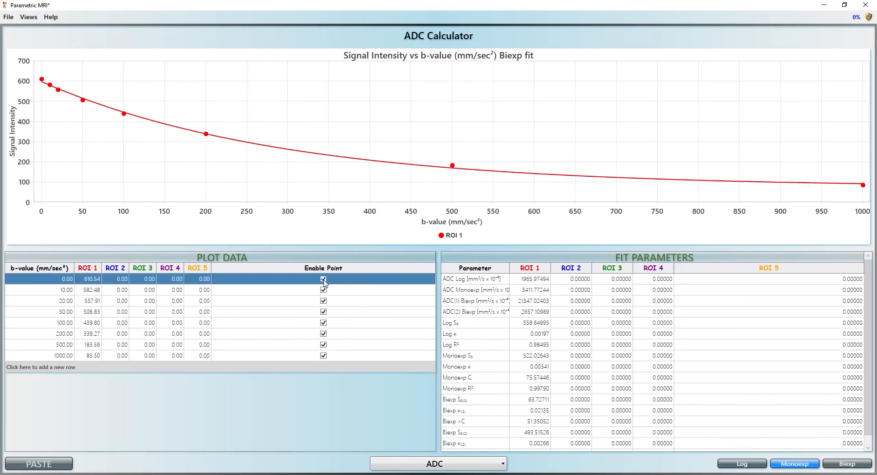
Set the b-value of the last plot data row to 900
left_click(73, 357)
left_click(72, 356)
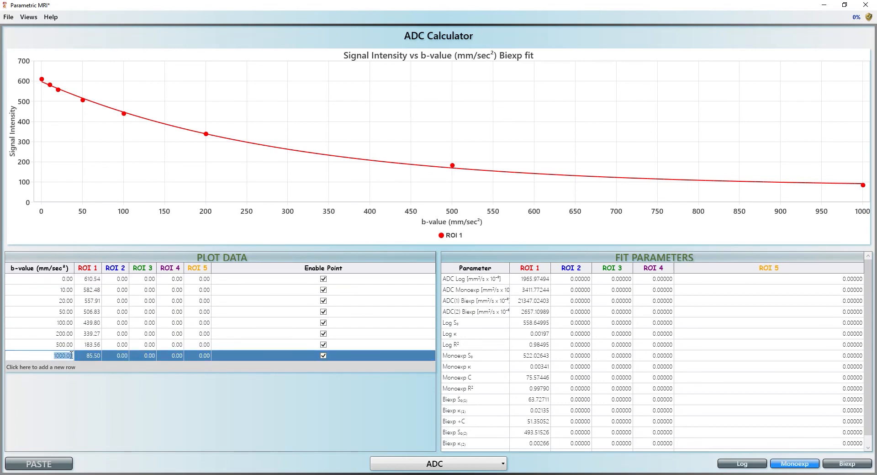
type("900")
key("Return")
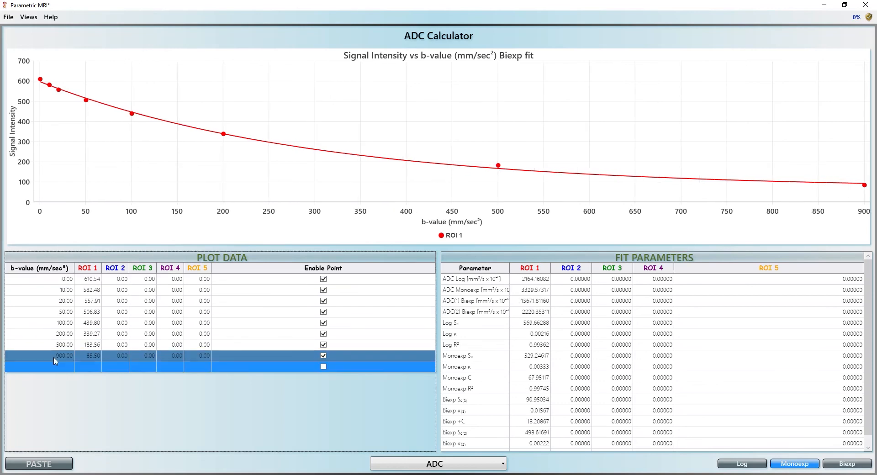